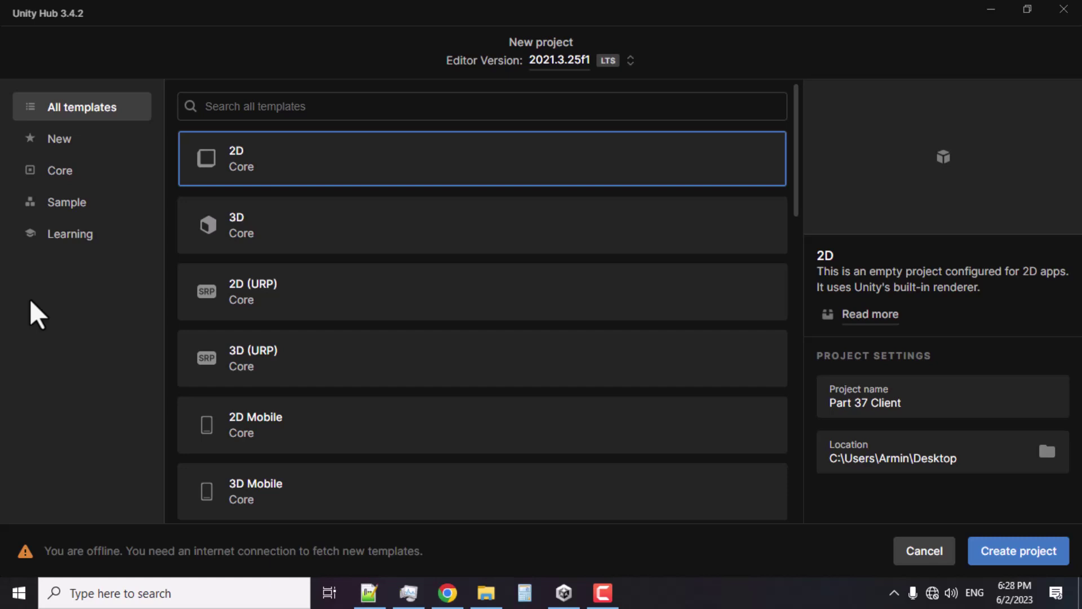
Name the new 2D project 'Part 37 Client' and minimize Unity Hub
click(835, 172)
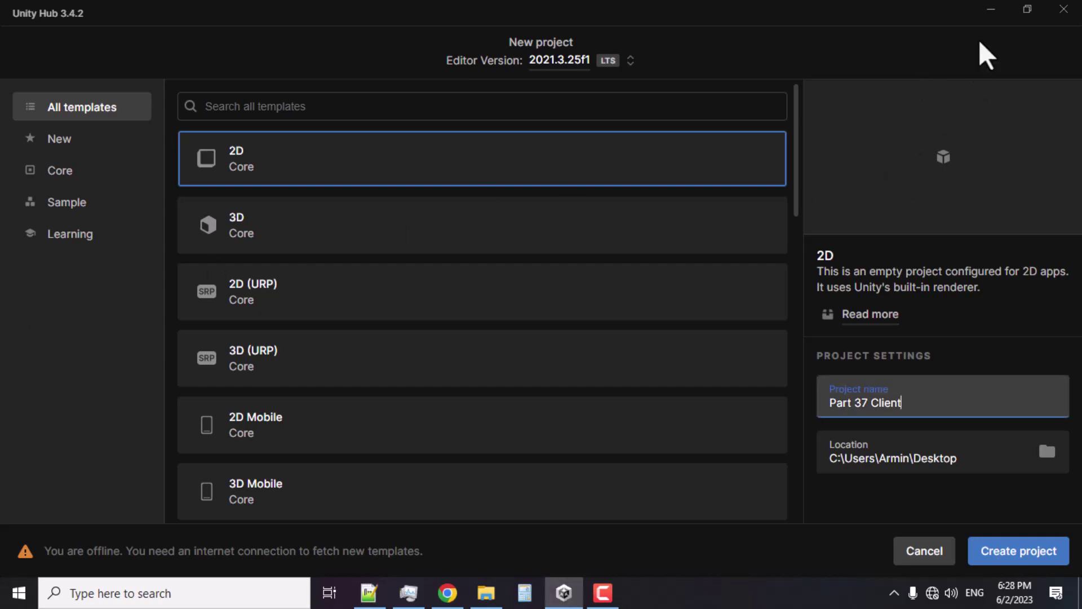
click(992, 9)
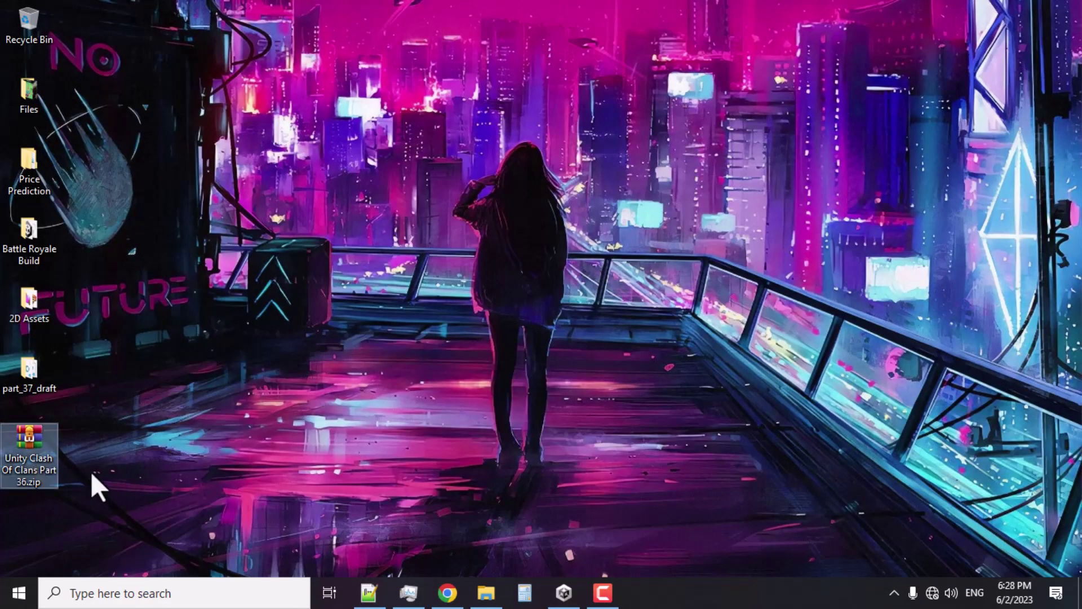
Extract the Part 36 zip onto the desktop and open the extracted folder
right_click(53, 463)
click(137, 195)
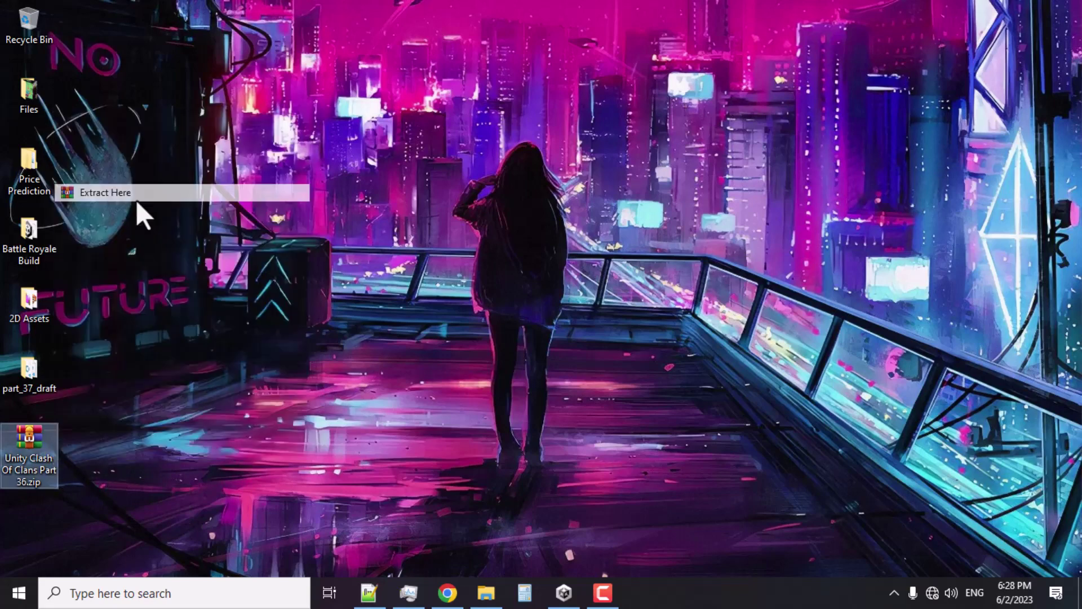
double_click(32, 504)
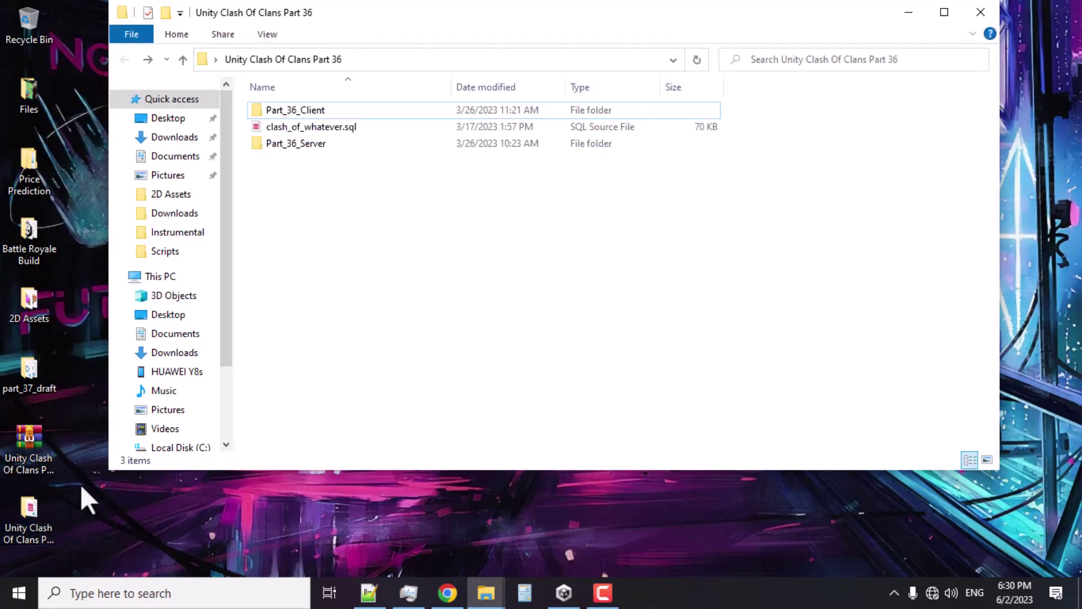
Check the extracted Part_36_Server, Part_36_Client and clash_of_whatever.sql items
click(294, 146)
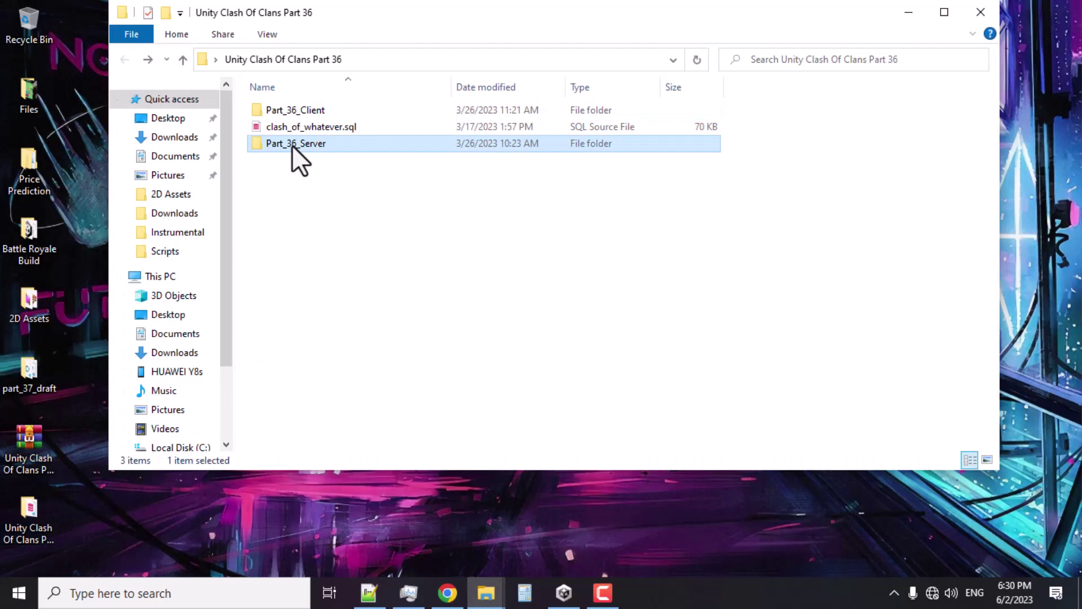
click(308, 111)
click(309, 128)
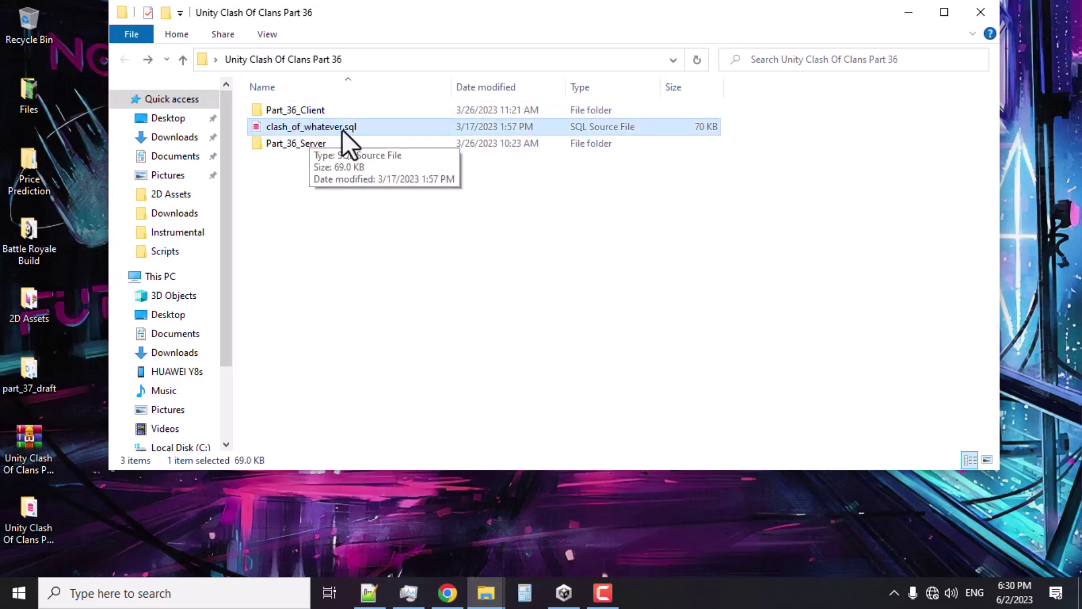
click(446, 591)
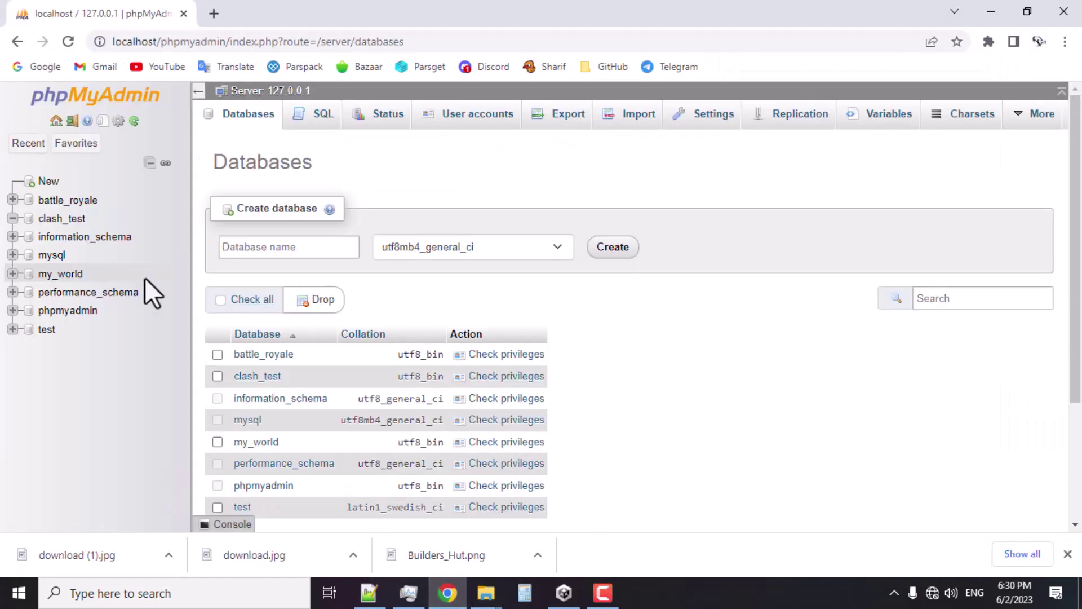
Import clash_of_whatever.sql from the Part 36 folder into the clash_test database in phpMyAdmin
click(63, 219)
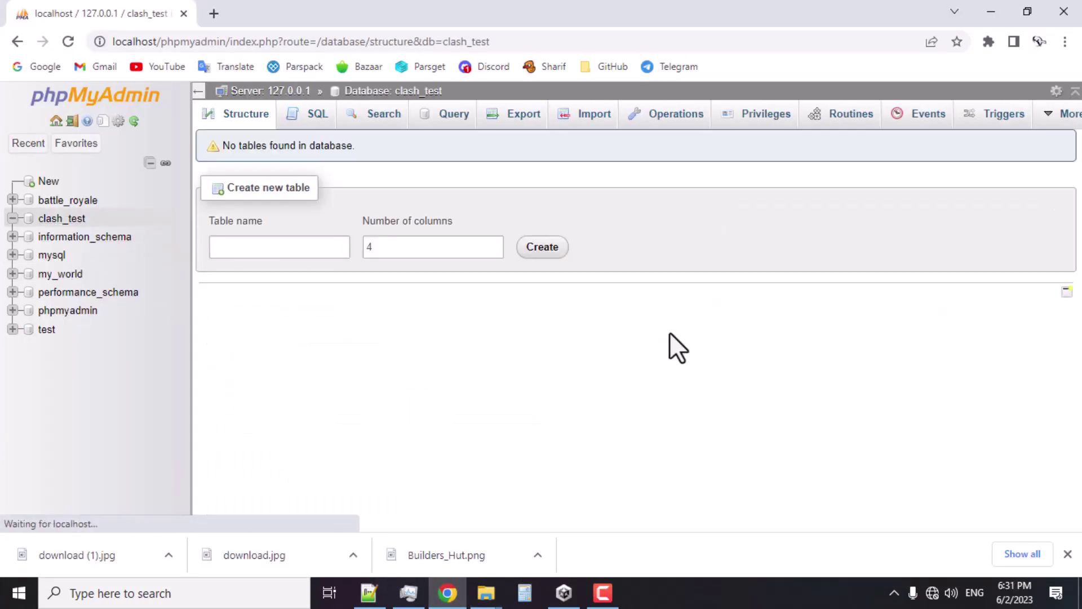
click(586, 121)
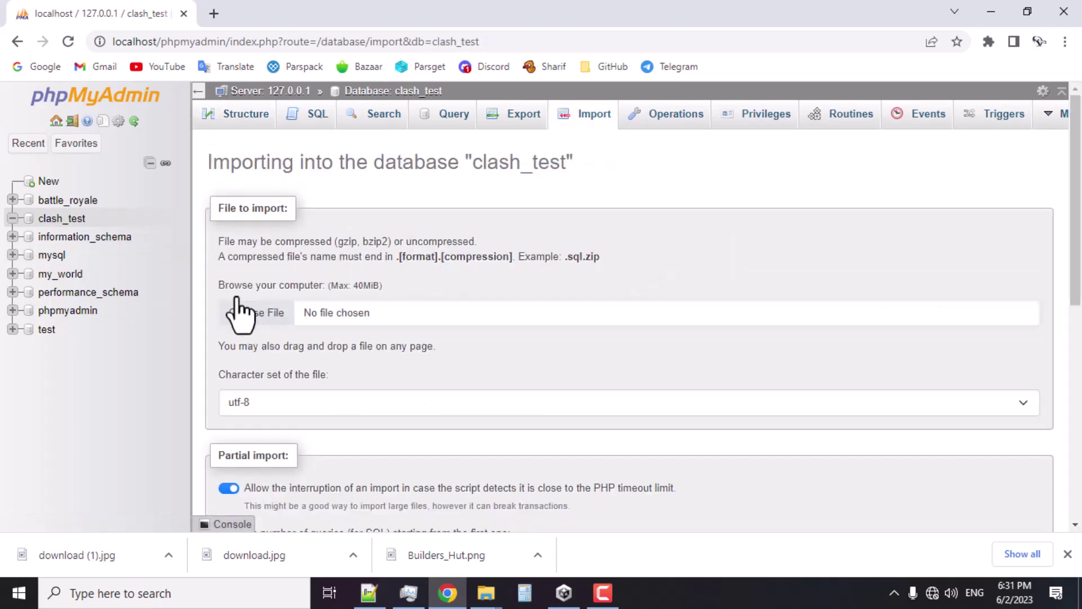
click(237, 302)
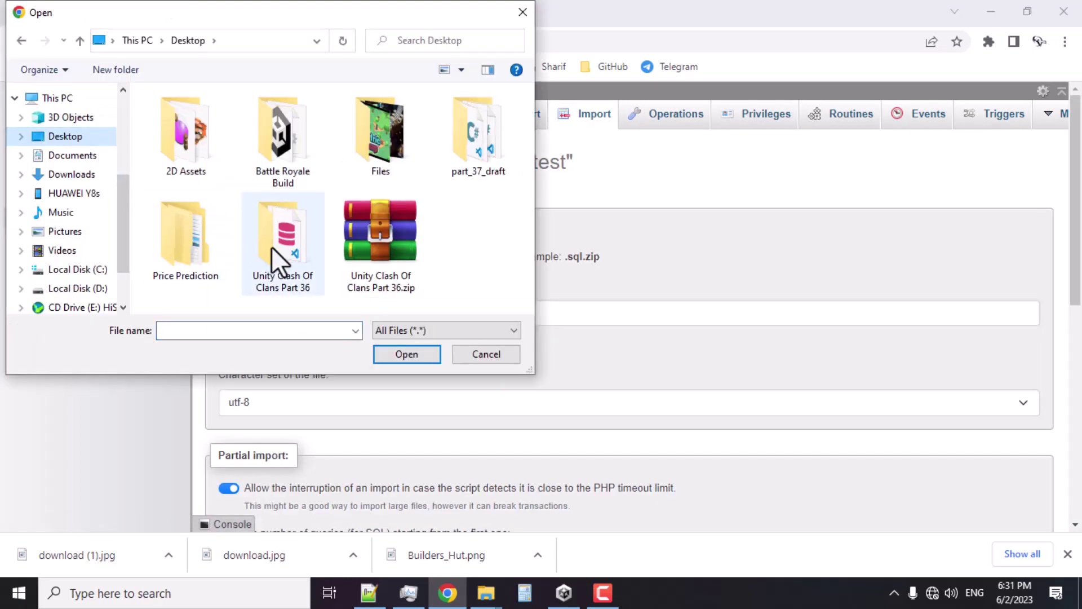
double_click(292, 255)
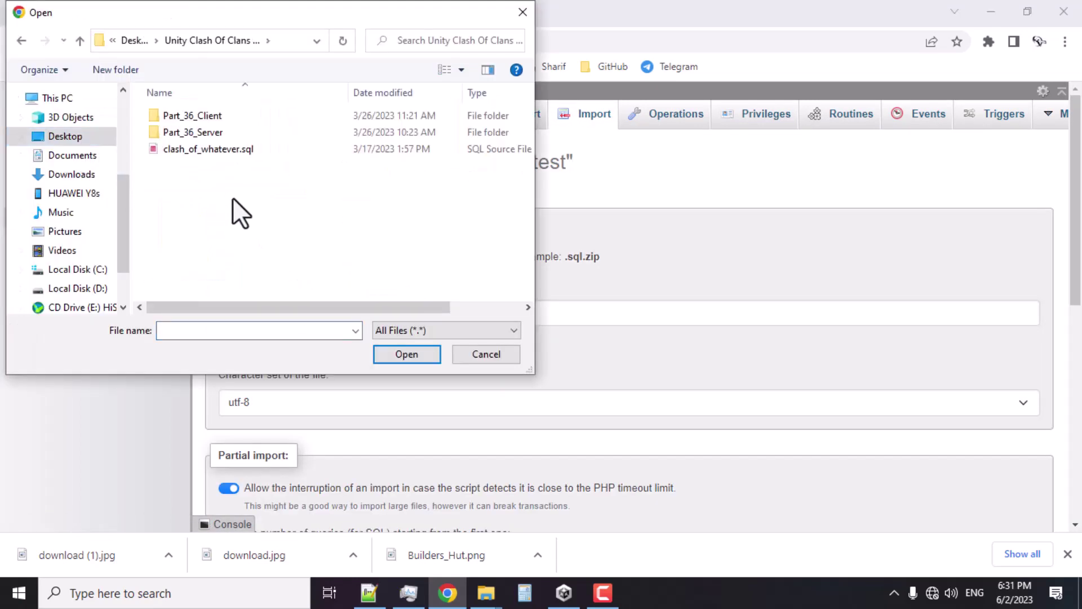
double_click(221, 148)
scroll(563, 366, down, 10)
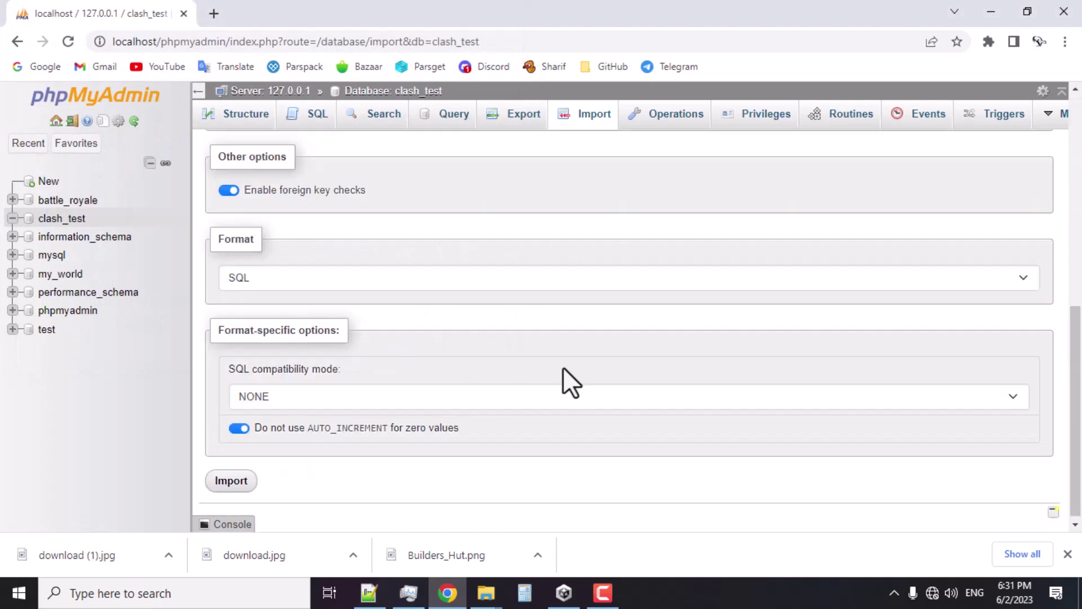
click(251, 480)
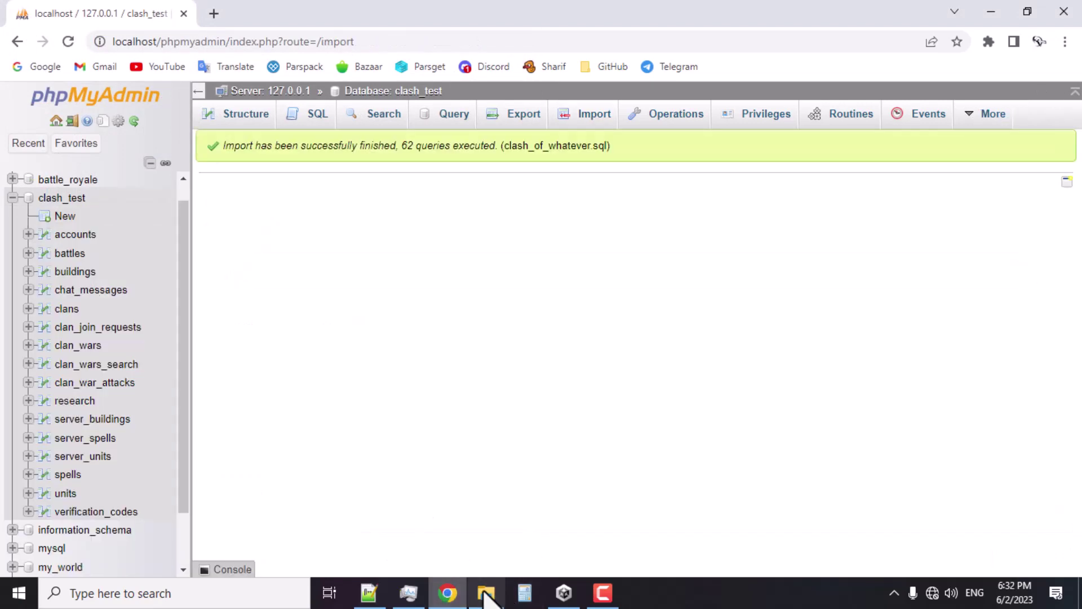
click(484, 593)
Browse Part_36_Client's UnityProjectClient folder and Part_36_Client.unitypackage
double_click(299, 110)
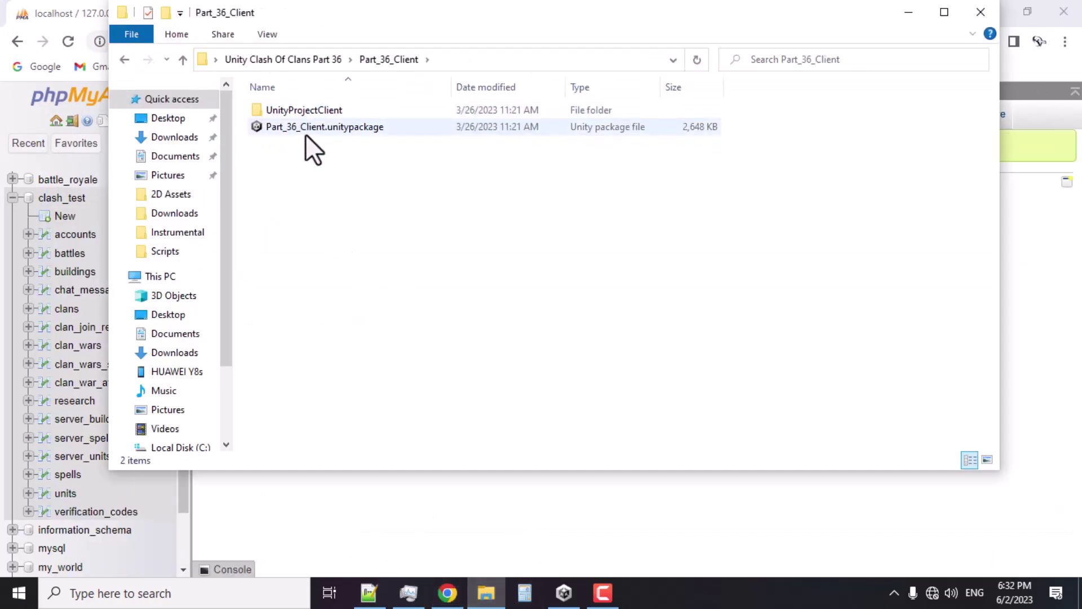
click(346, 134)
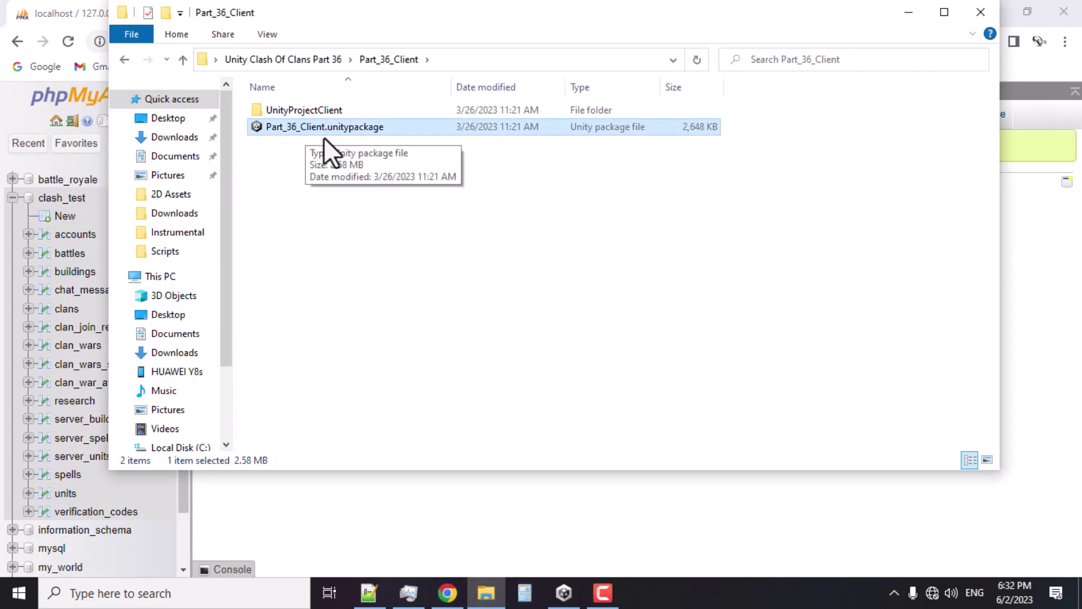
click(319, 110)
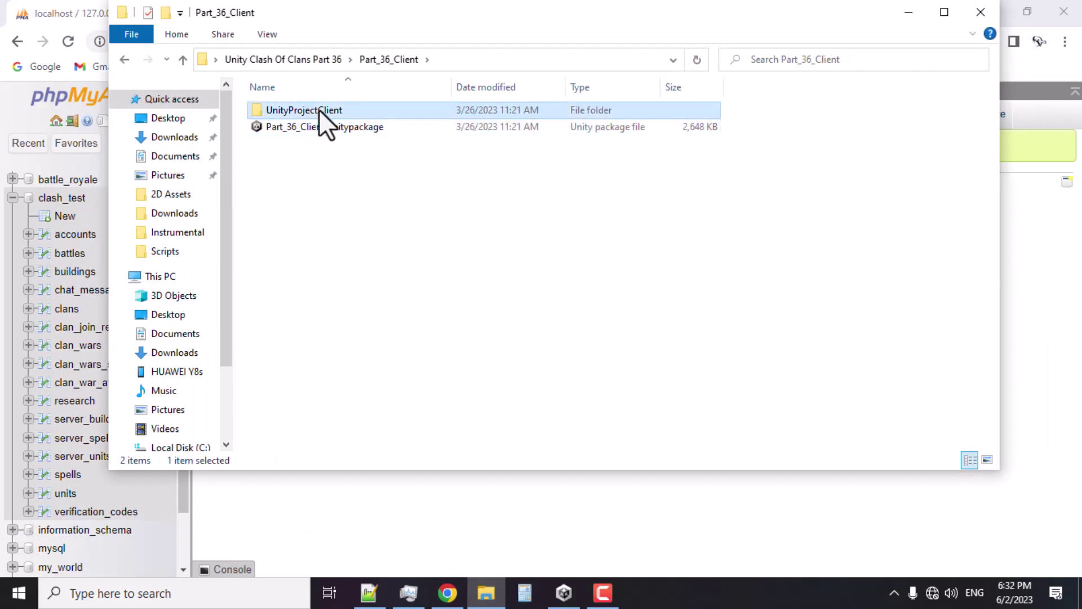
click(311, 130)
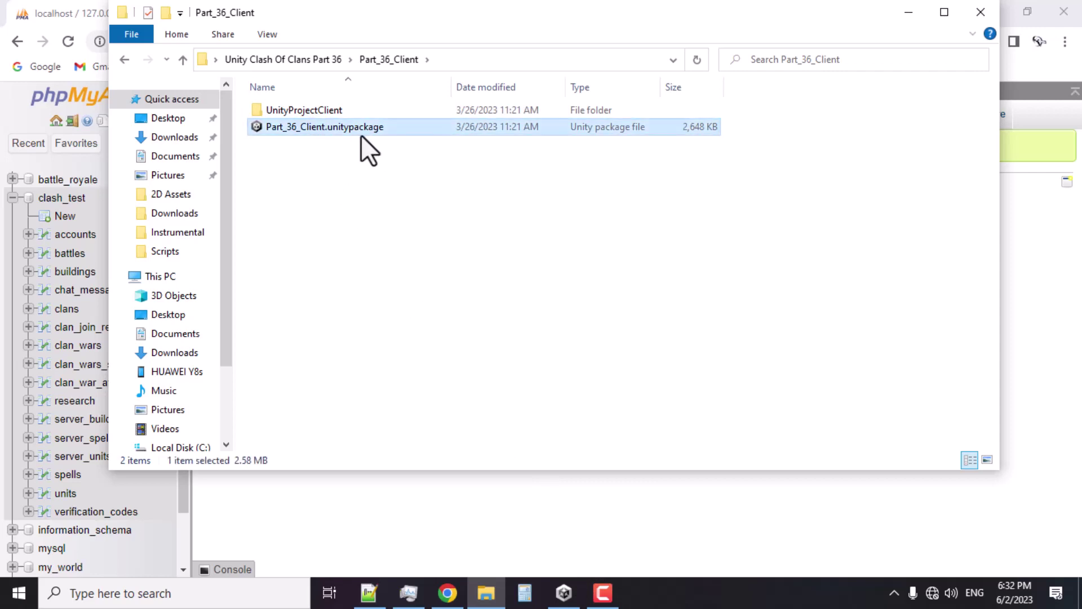
Go back to the Part 36 folder and open Part_36_Server
click(315, 60)
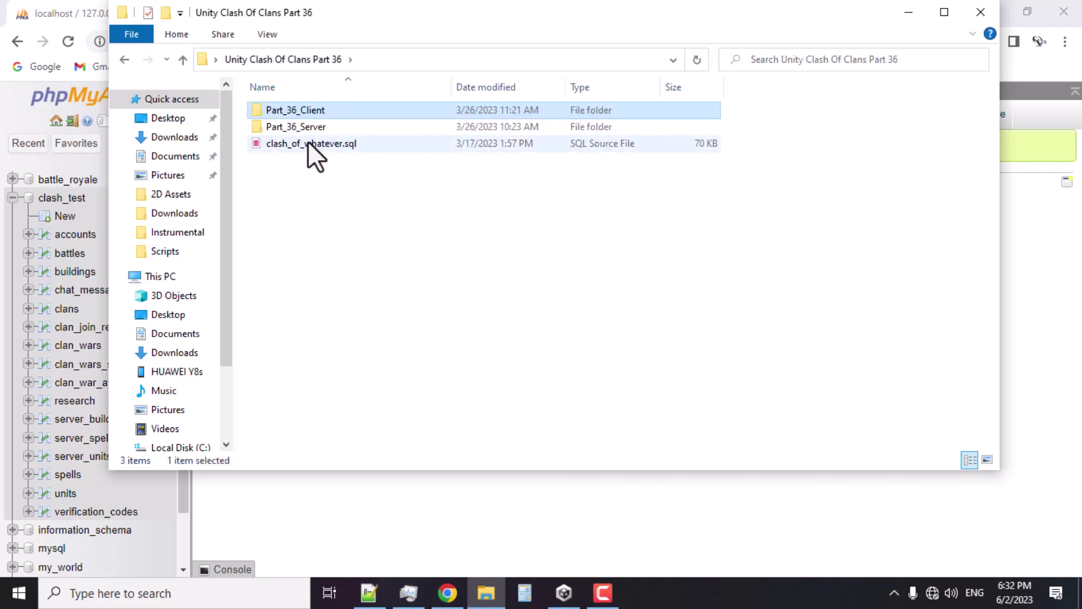
double_click(285, 139)
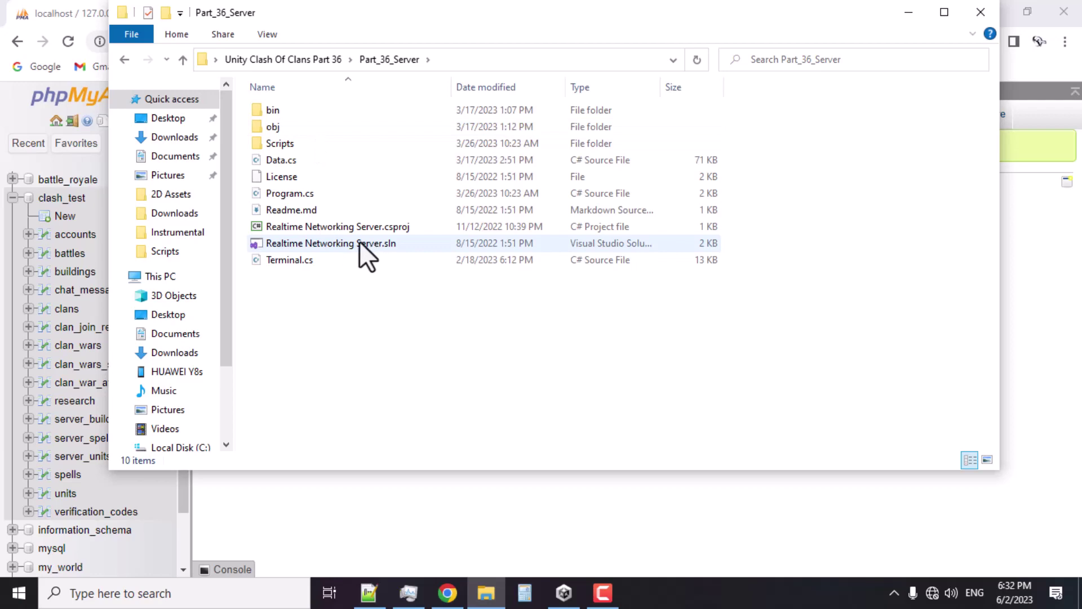
click(563, 591)
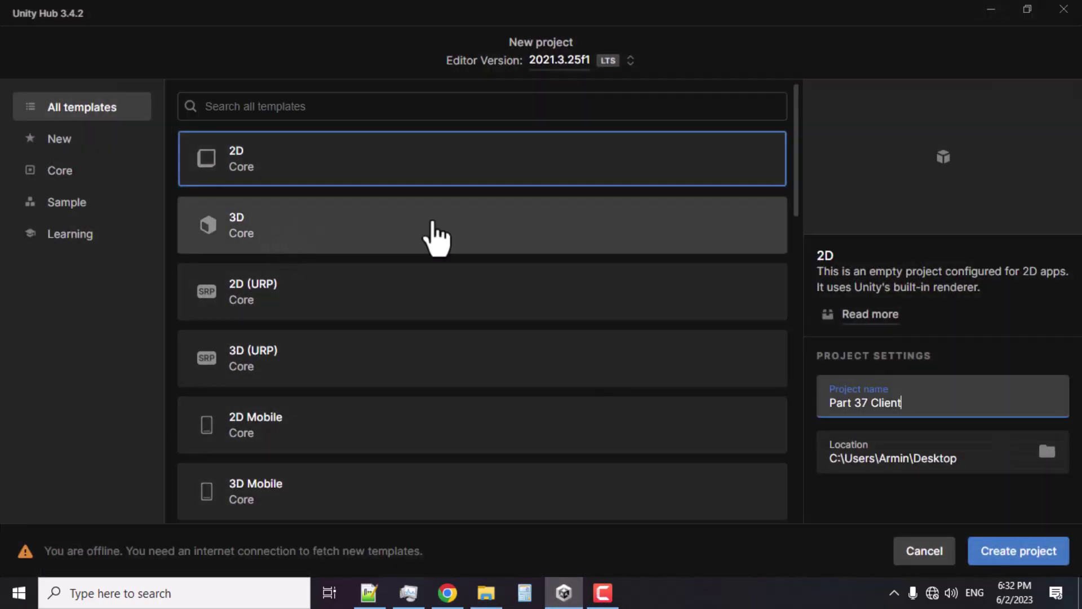
Create the project 'Part 37 Client' using the 2D template
click(241, 169)
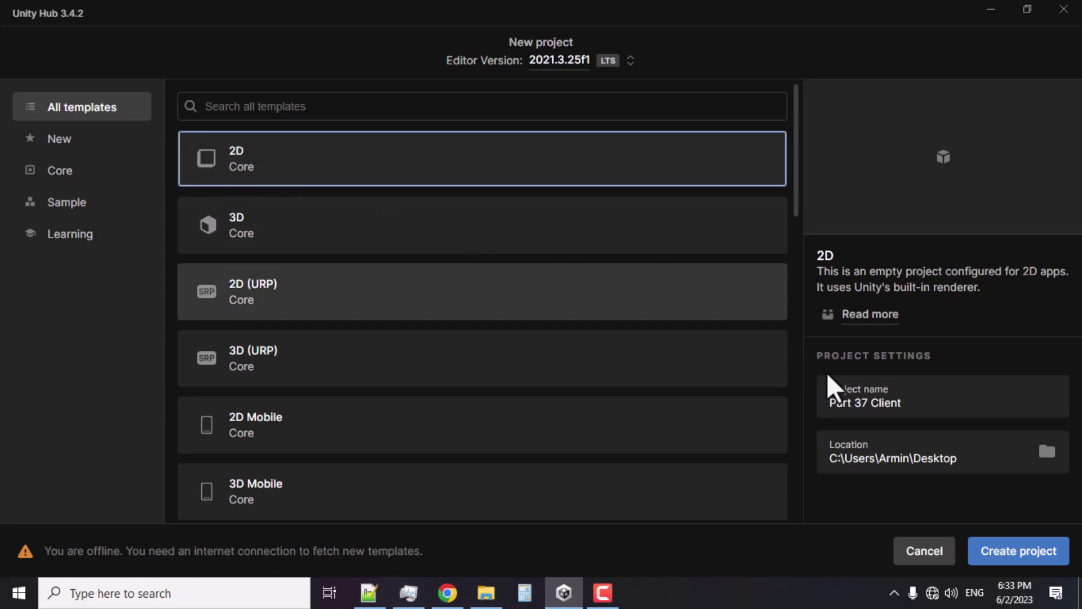
click(865, 404)
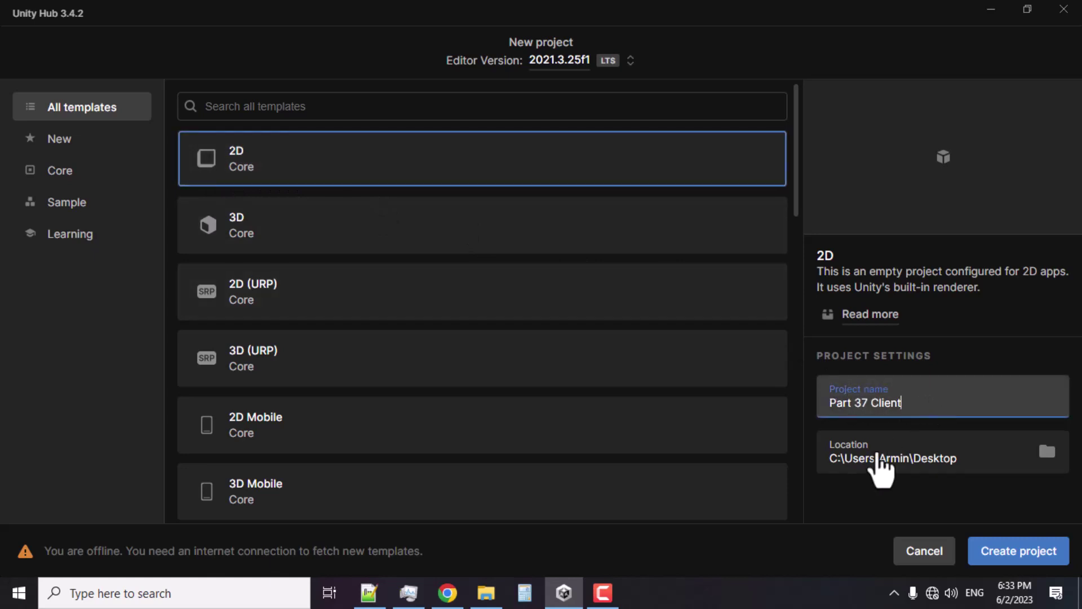
click(1011, 552)
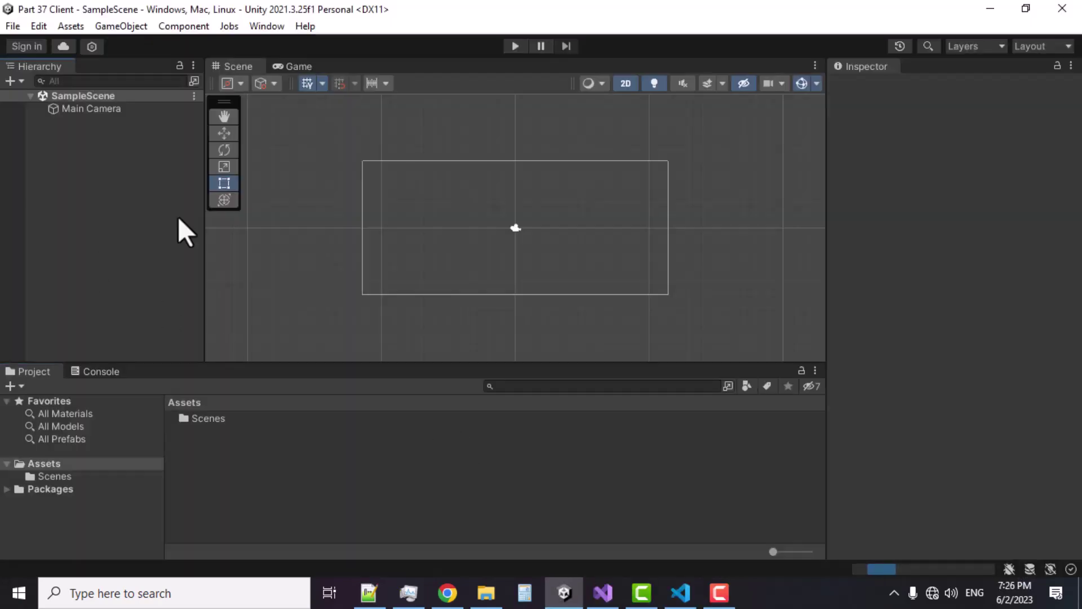
Copy the clash_test database name from phpMyAdmin
click(602, 592)
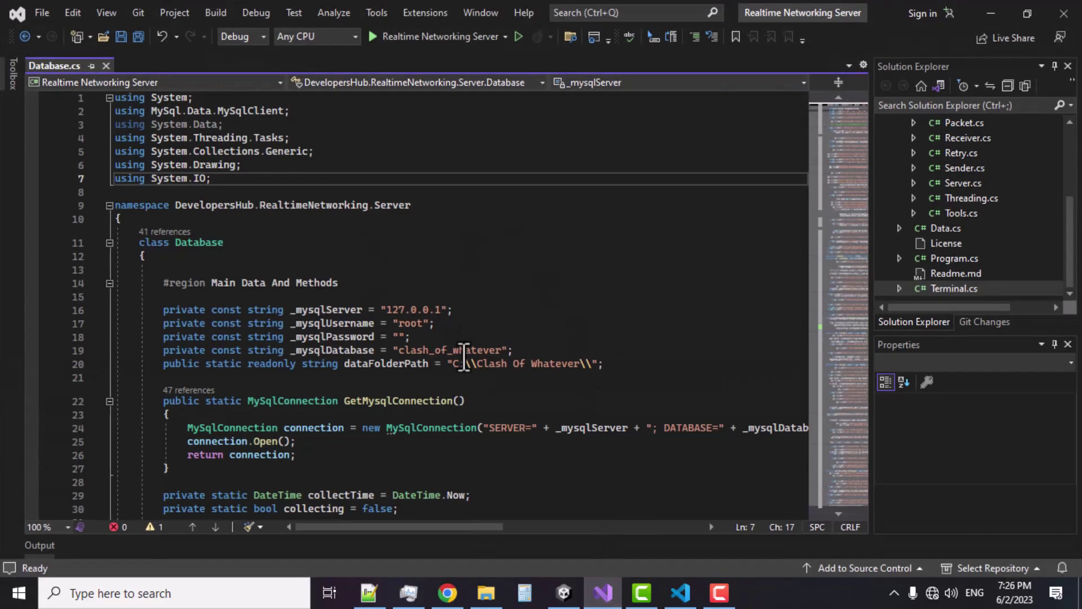
click(447, 592)
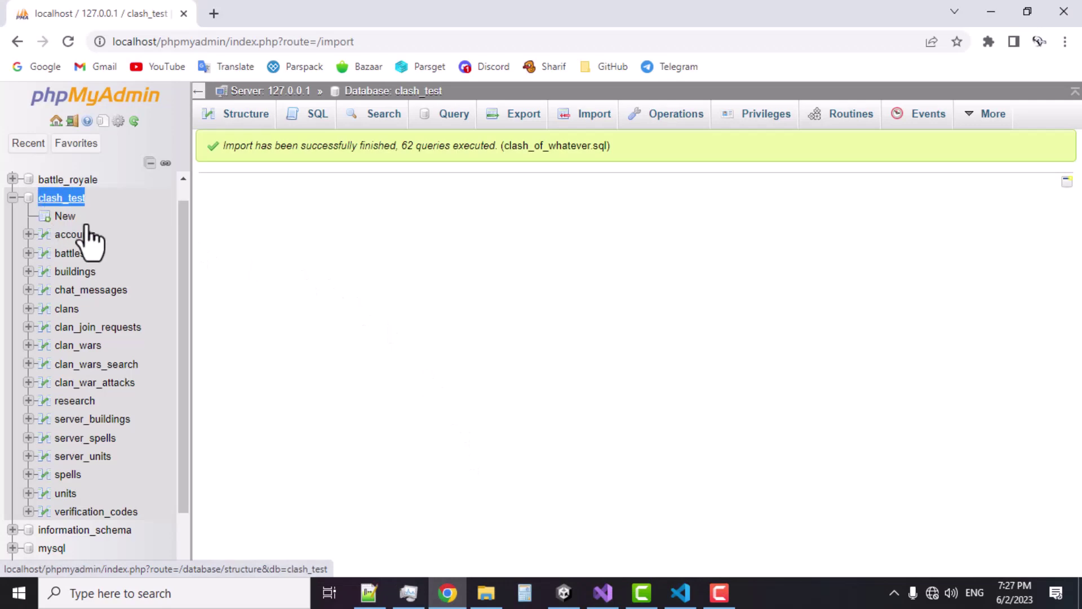
right_click(79, 204)
click(109, 320)
Change the _mysqlDatabase string on line 19 of Database.cs to "clash_test"
click(607, 592)
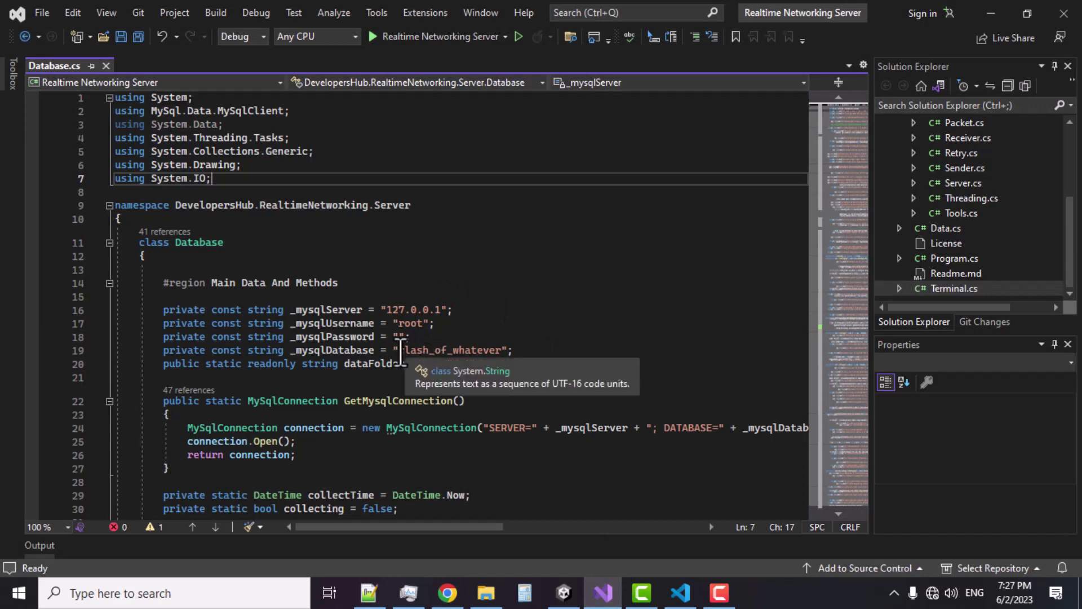
drag(398, 350, 495, 348)
right_click(478, 349)
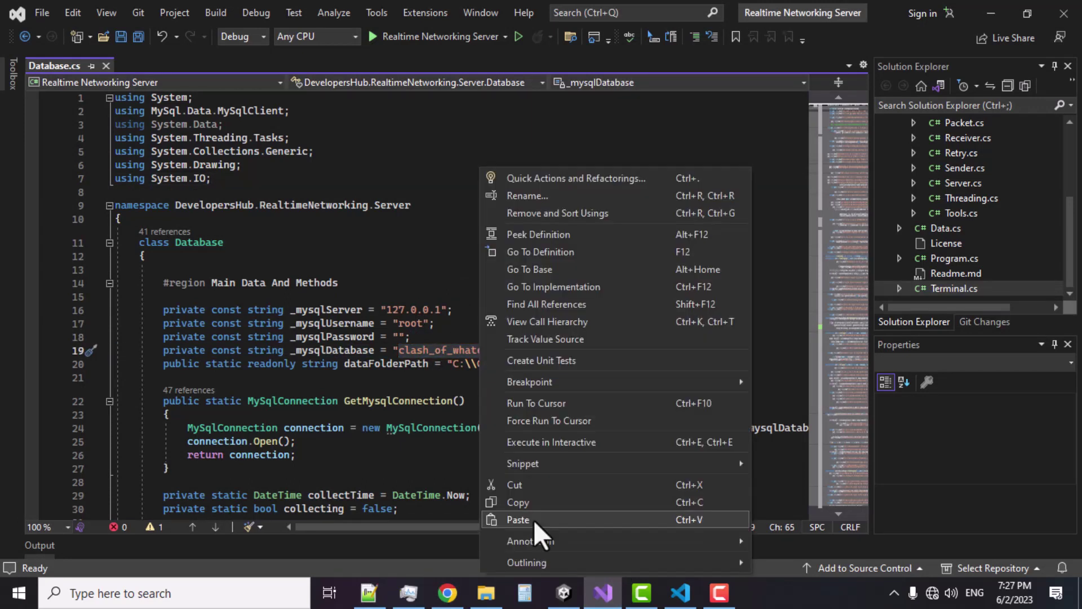
click(533, 502)
text(clash_test";)
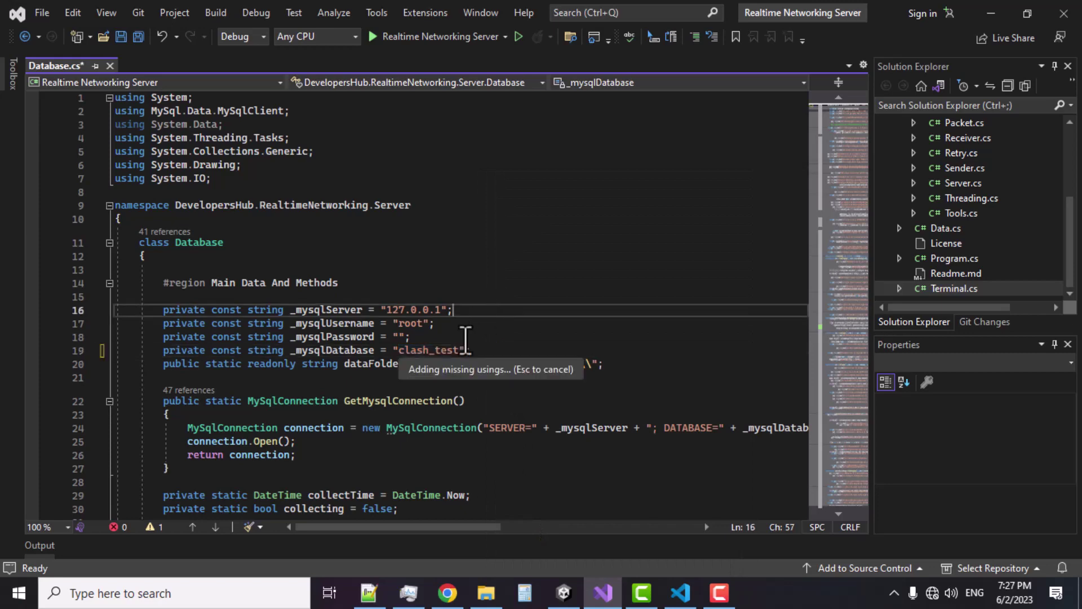
click(437, 388)
Recheck the clash_test import in the browser, then minimize Visual Studio
click(447, 592)
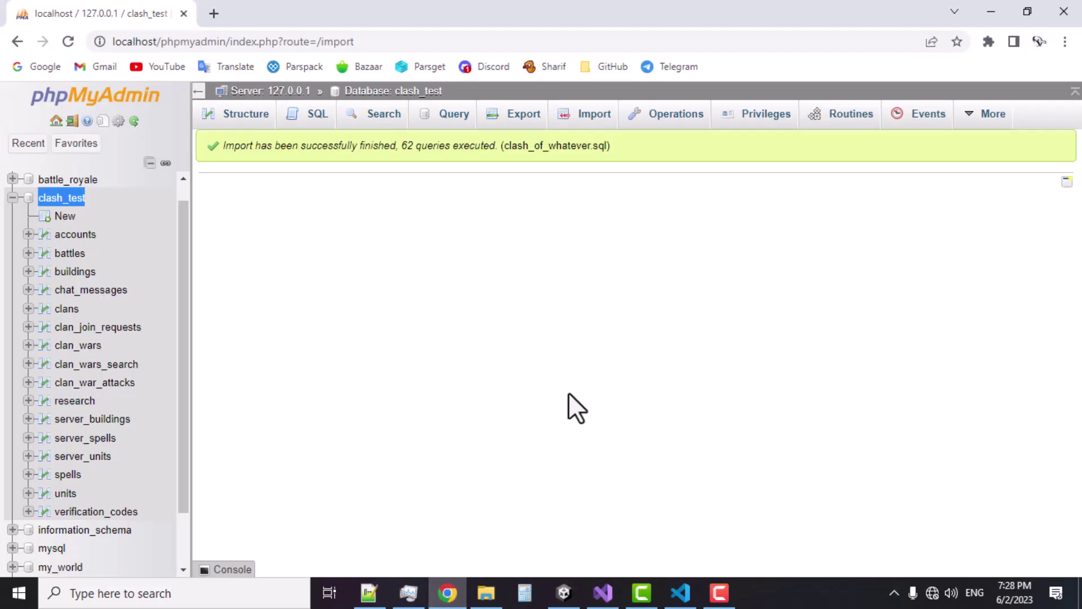
key(alt+Tab)
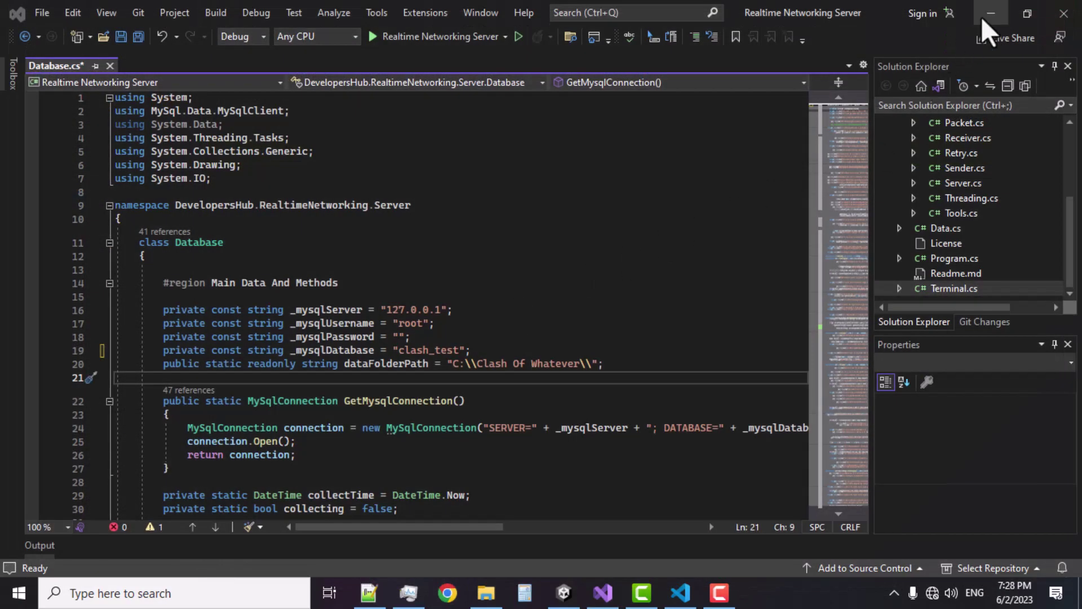
click(990, 13)
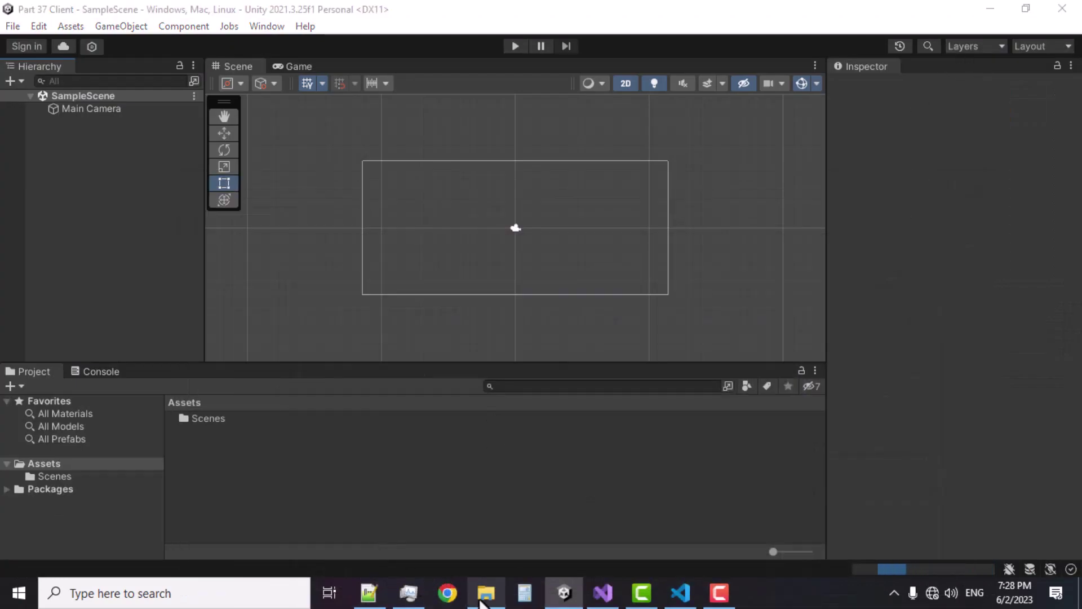
Import all assets from Part_36_Client.unitypackage into the Unity project
click(486, 593)
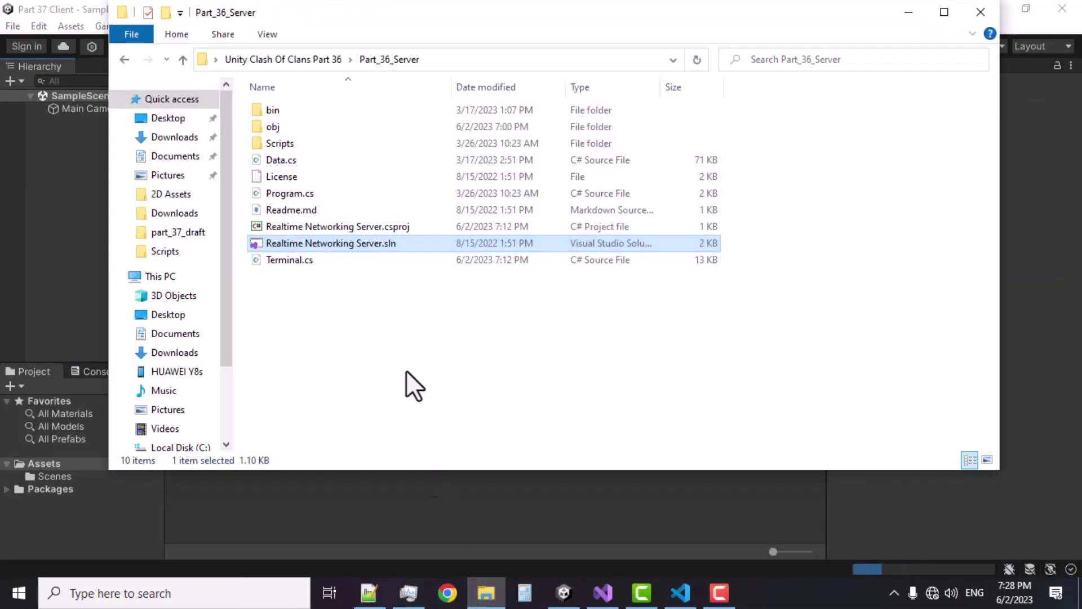
click(335, 63)
click(306, 104)
double_click(306, 107)
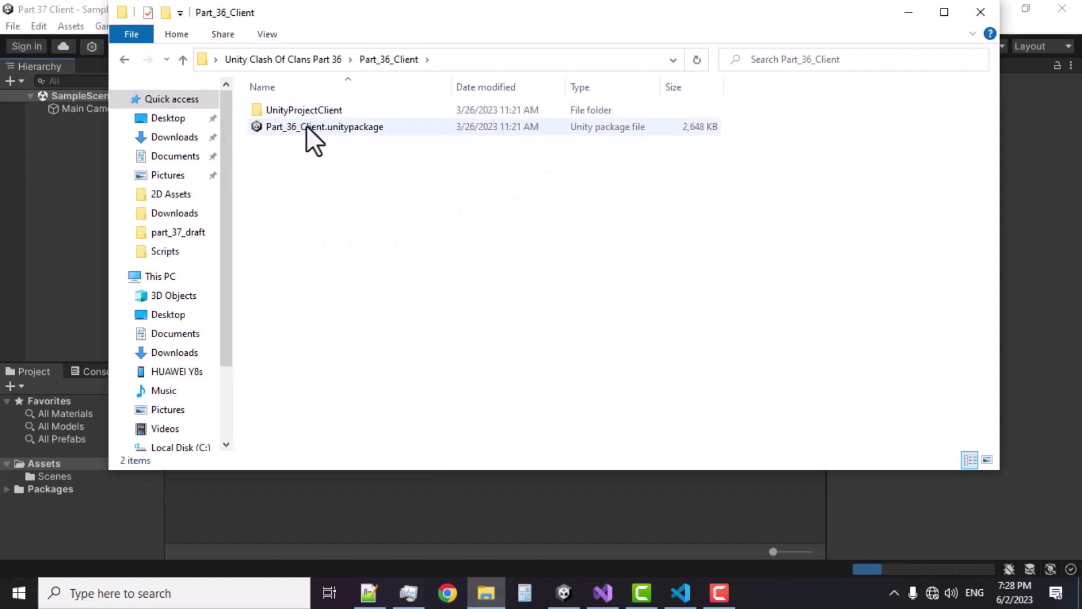
double_click(310, 124)
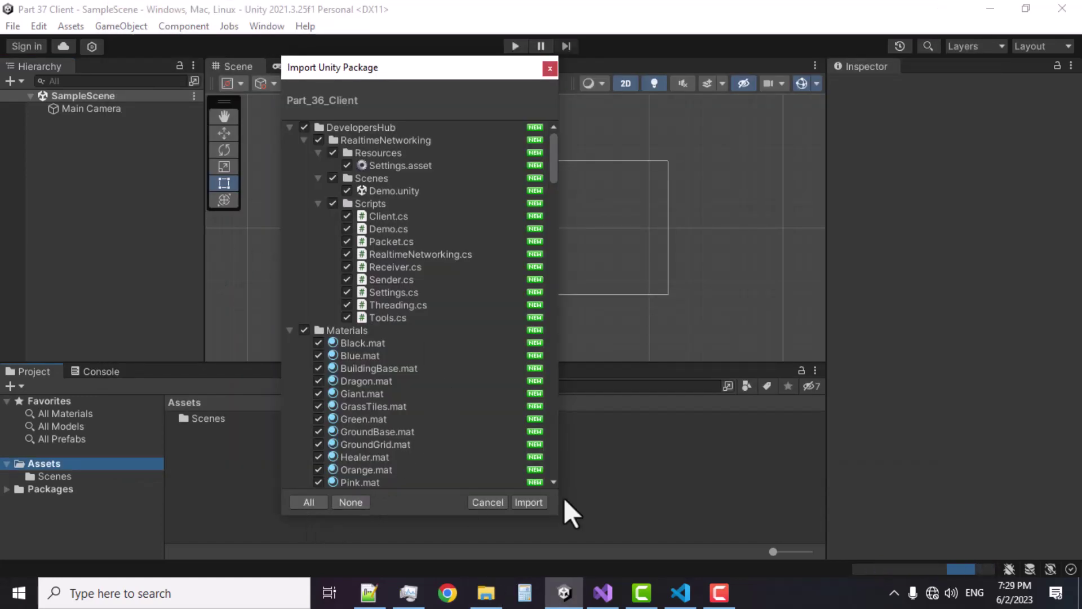
click(530, 502)
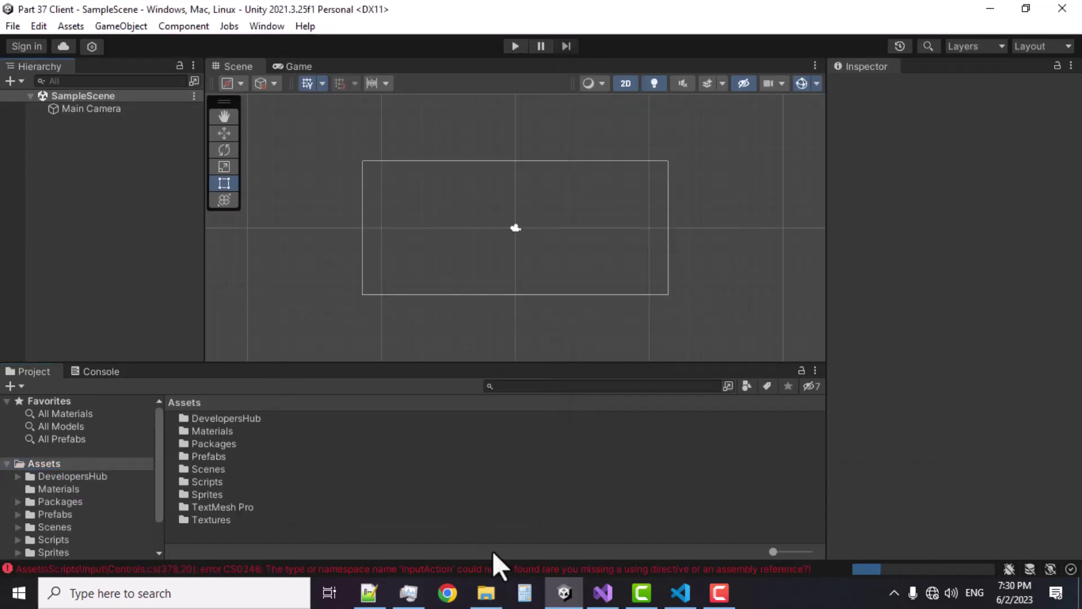
Clear the console and install Input System via Package Manager, enabling its backends with a restart
click(488, 568)
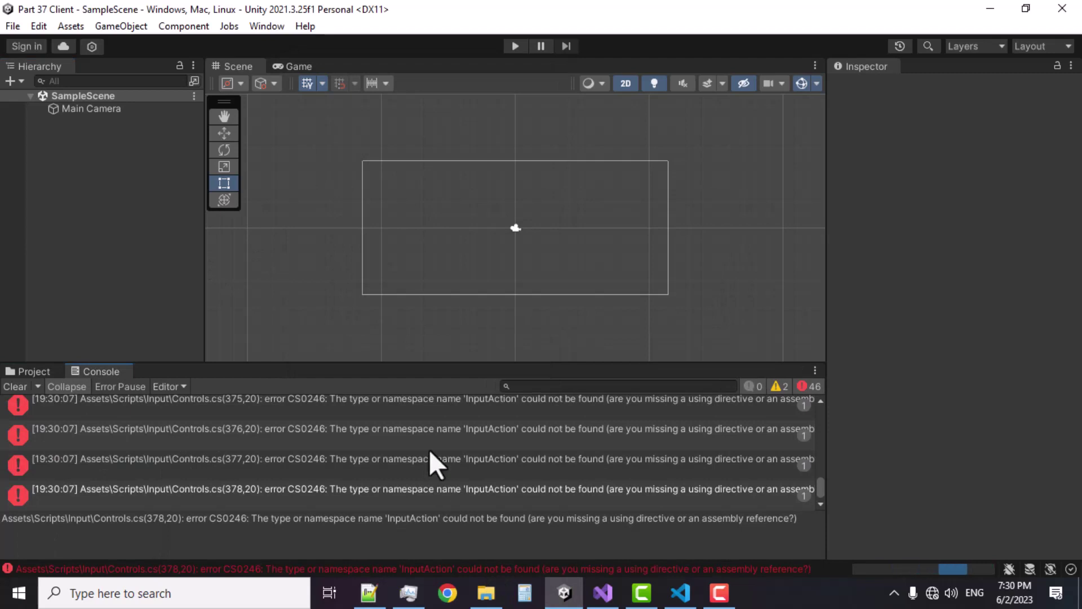
click(15, 386)
click(267, 26)
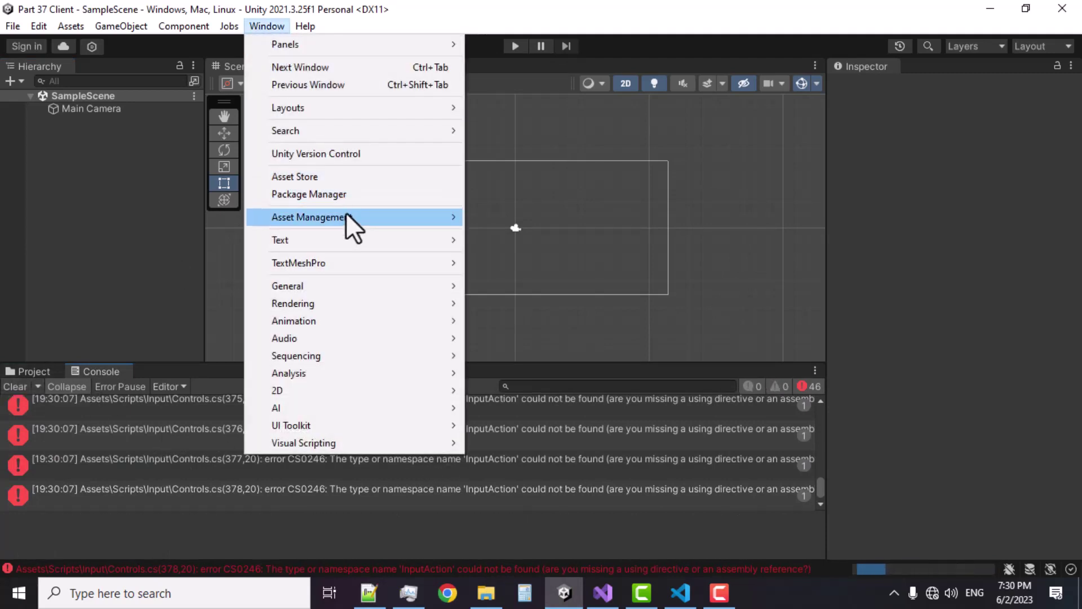
click(330, 194)
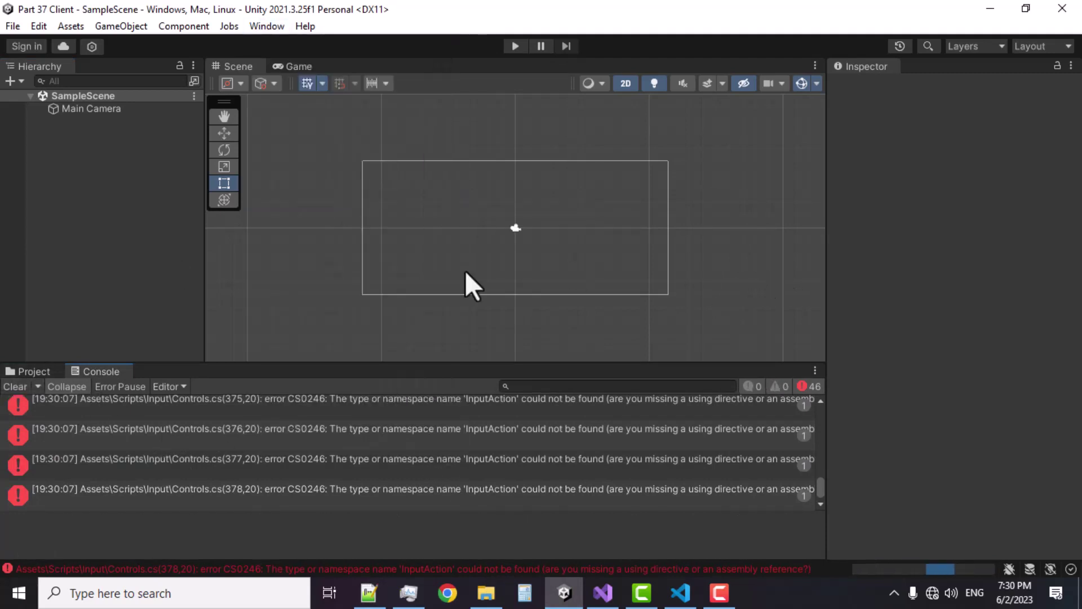
scroll(333, 336, down, 10)
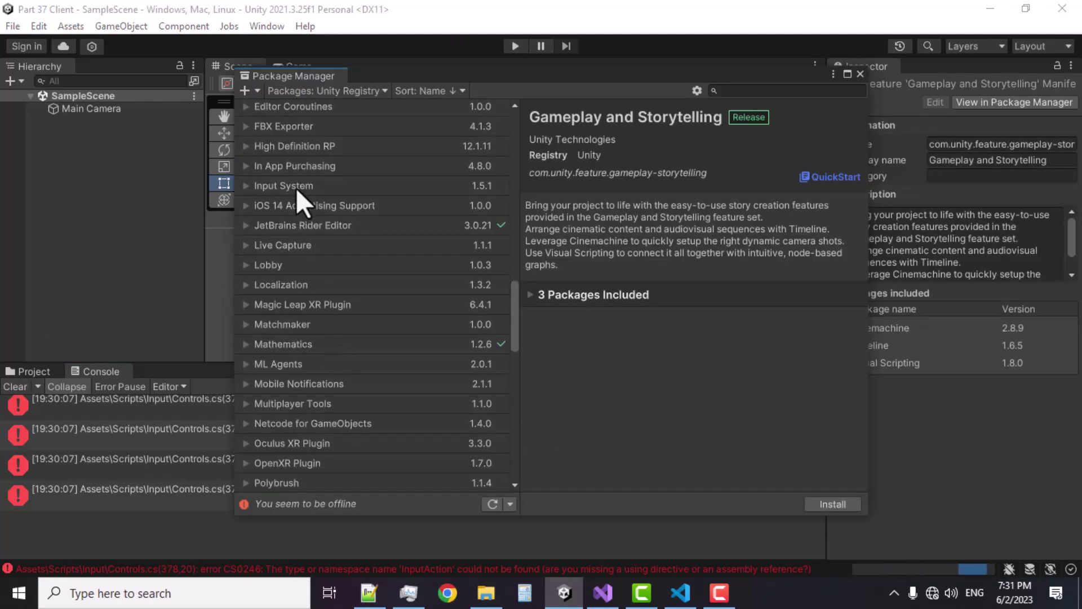
click(296, 187)
click(851, 504)
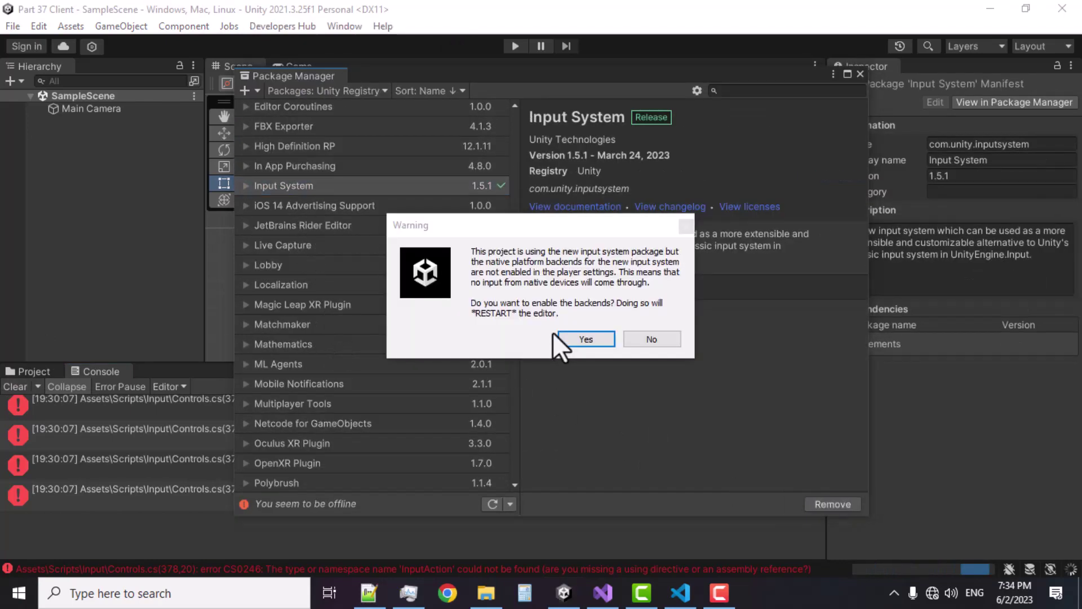
click(585, 340)
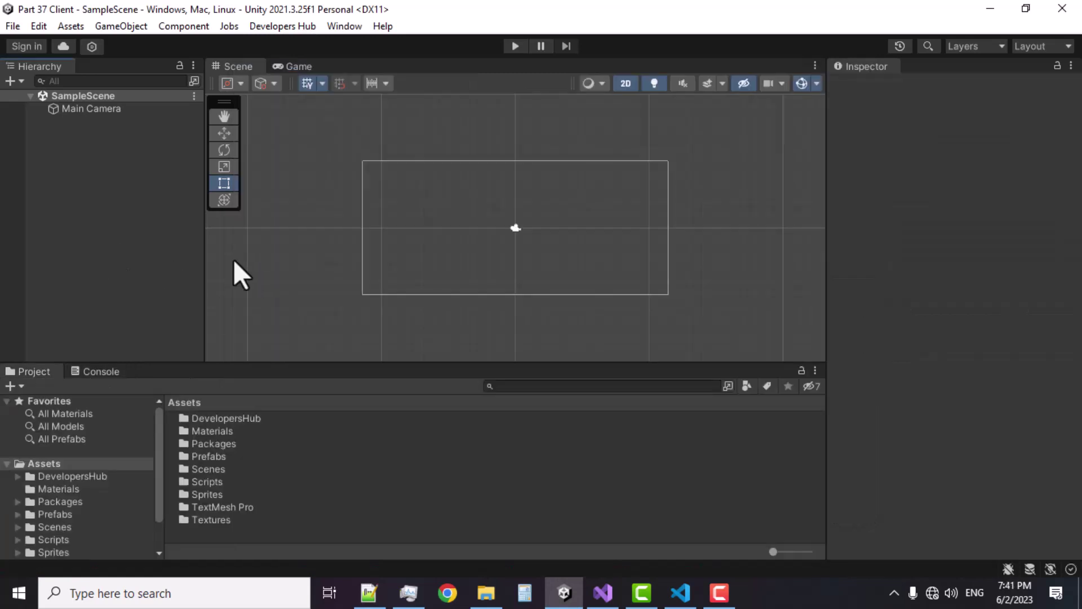
Set the Game view aspect to Full HD (1920x1080) and minimize the Unity editor
click(299, 69)
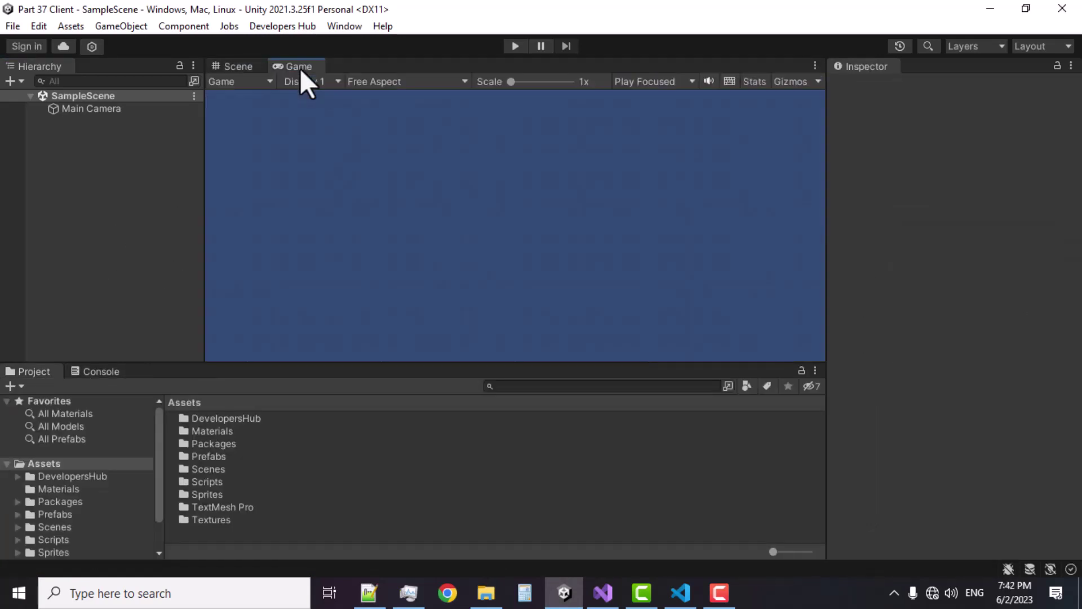
click(384, 83)
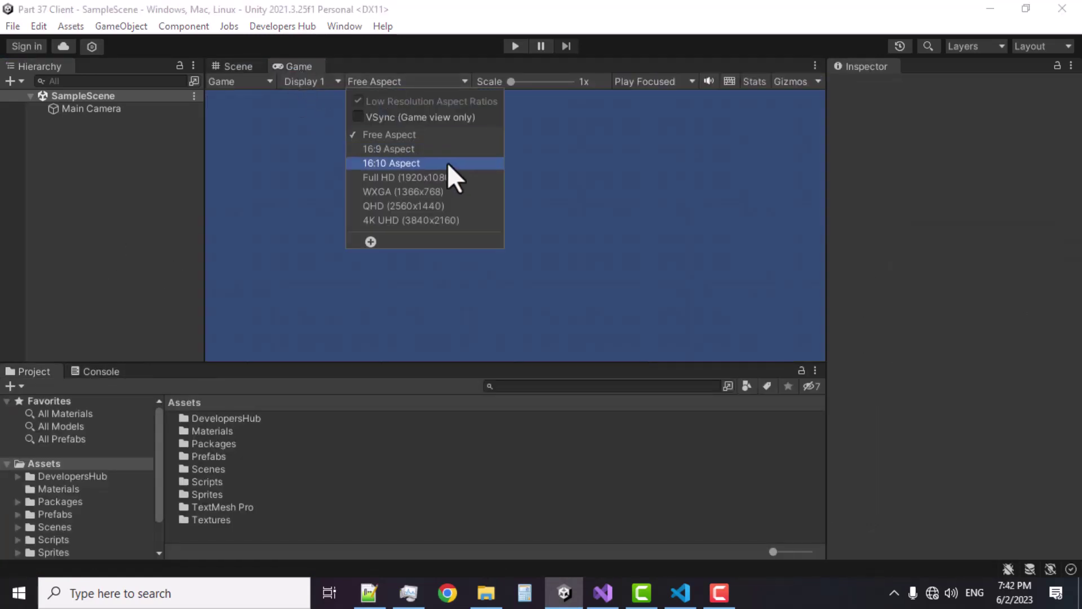
click(409, 178)
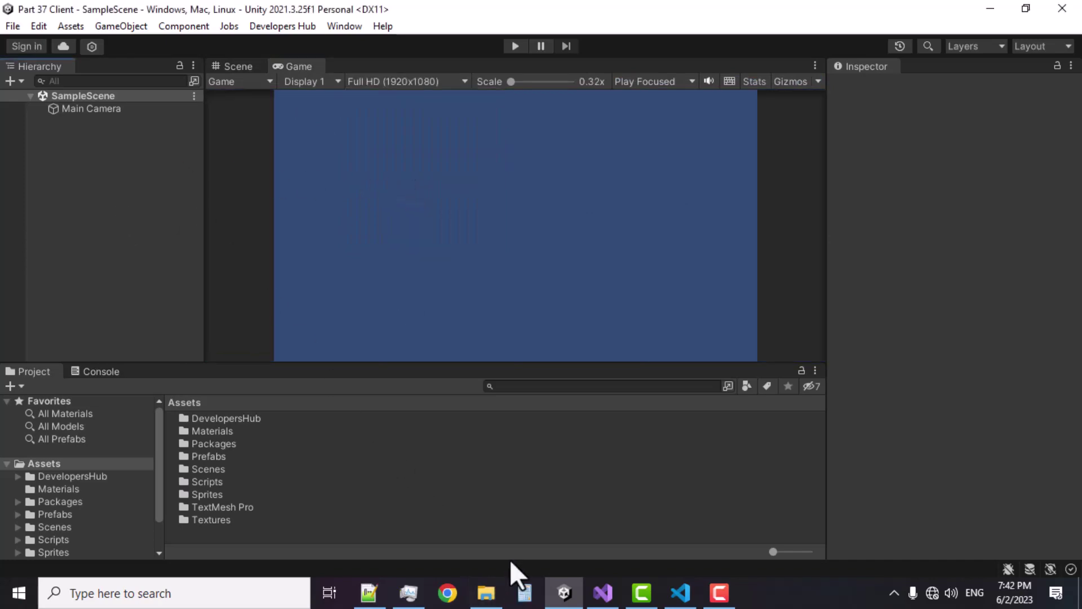
click(984, 6)
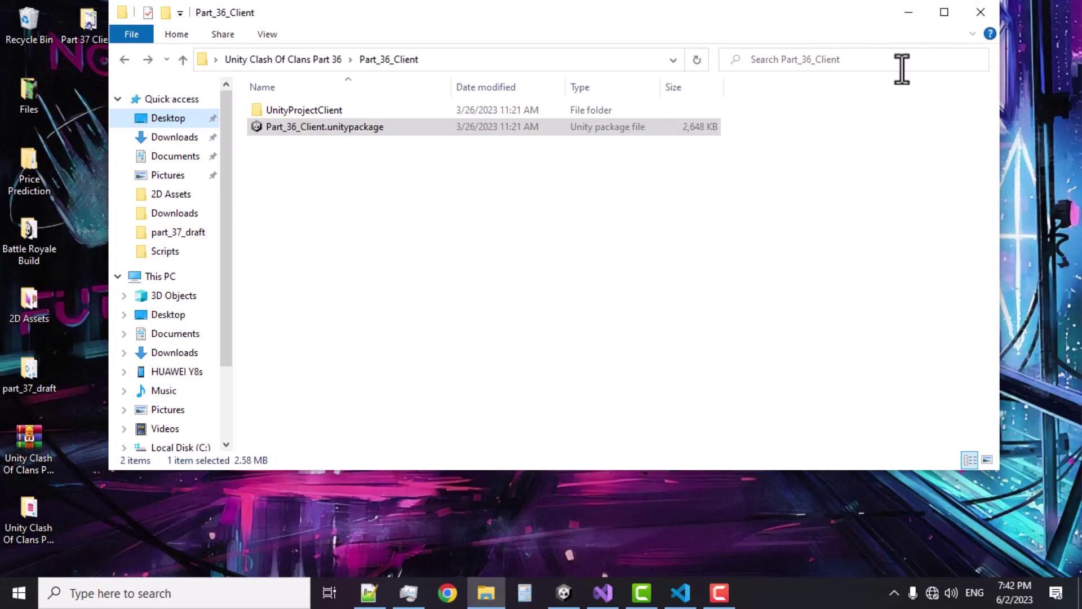
Close the Part_36_Client window and open the part_37_draft folder maximized
click(979, 13)
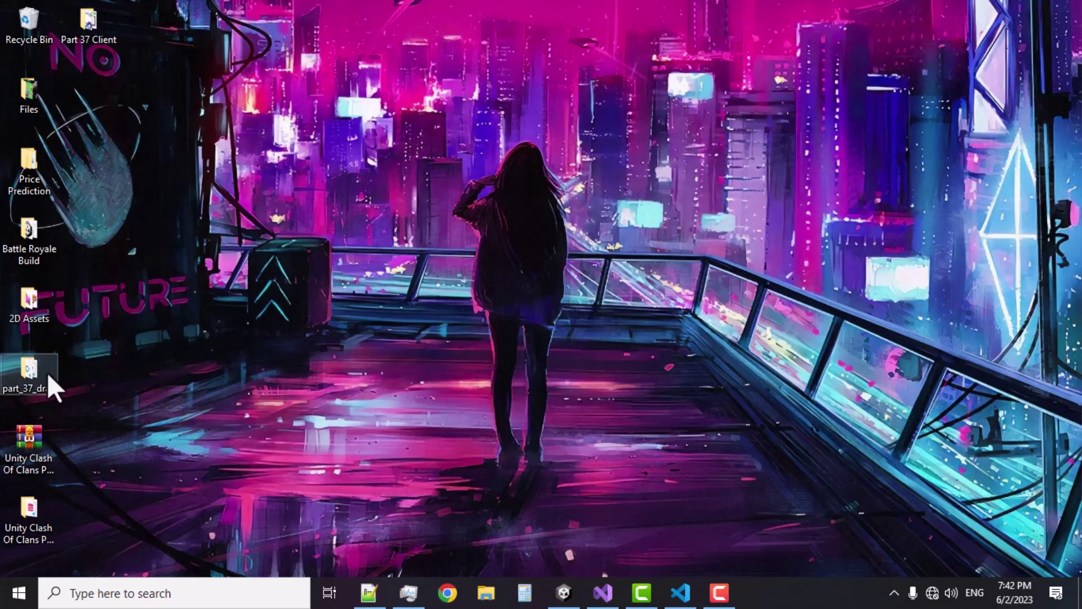
double_click(31, 378)
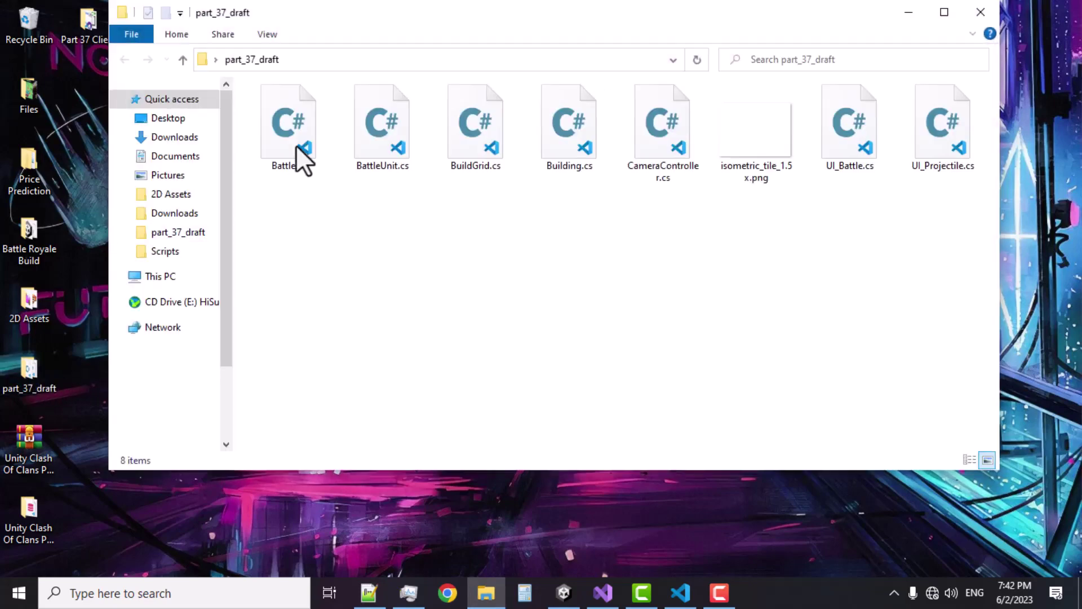
click(944, 22)
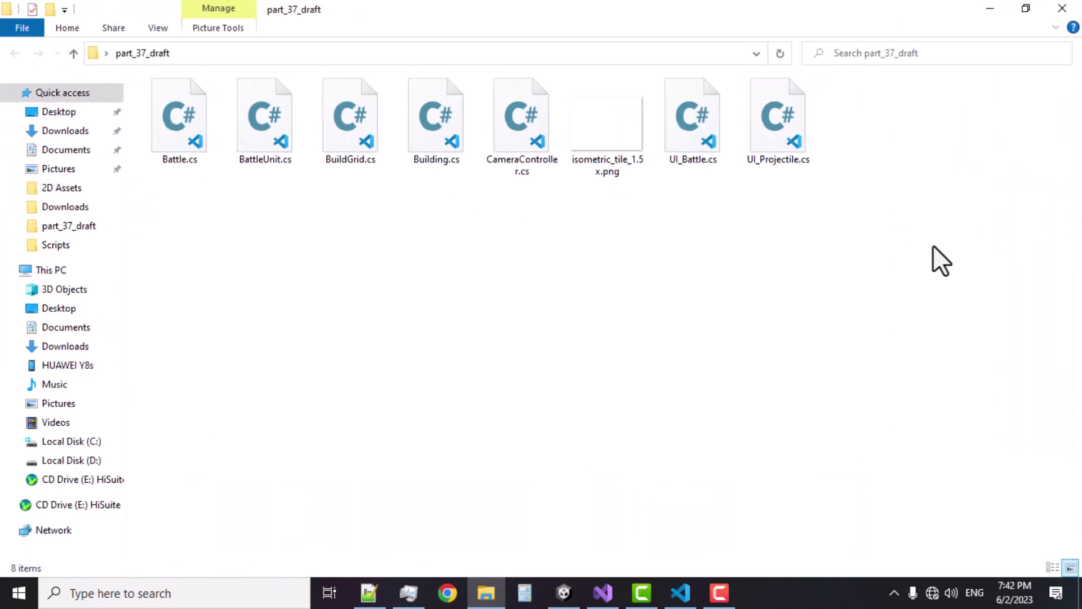
Select the five .cs files from Battle.cs to CameraController.cs in part_37_draft
drag(934, 243, 171, 102)
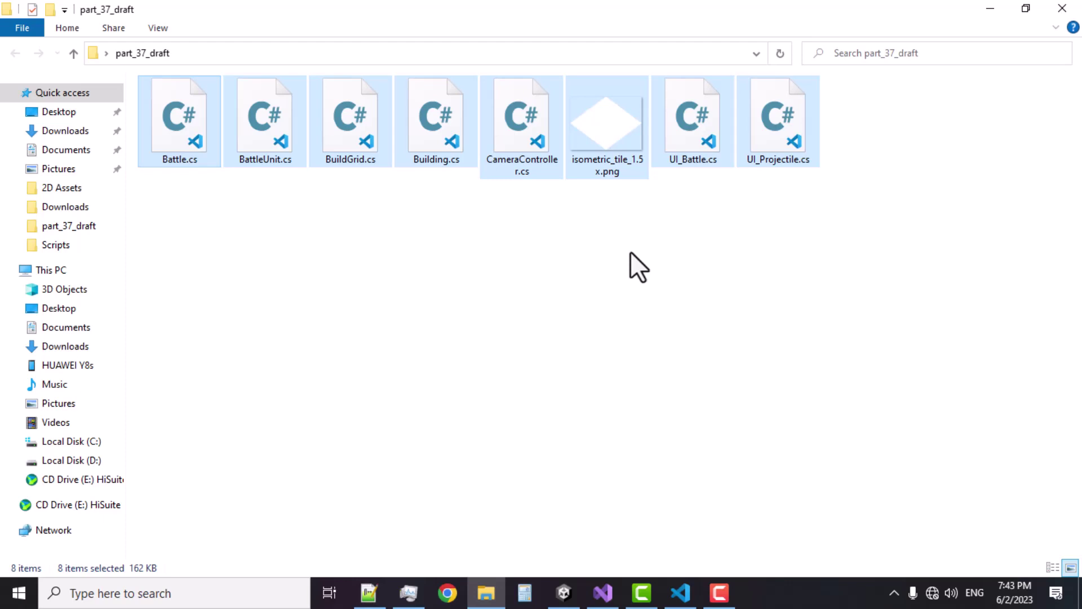
drag(186, 205, 303, 145)
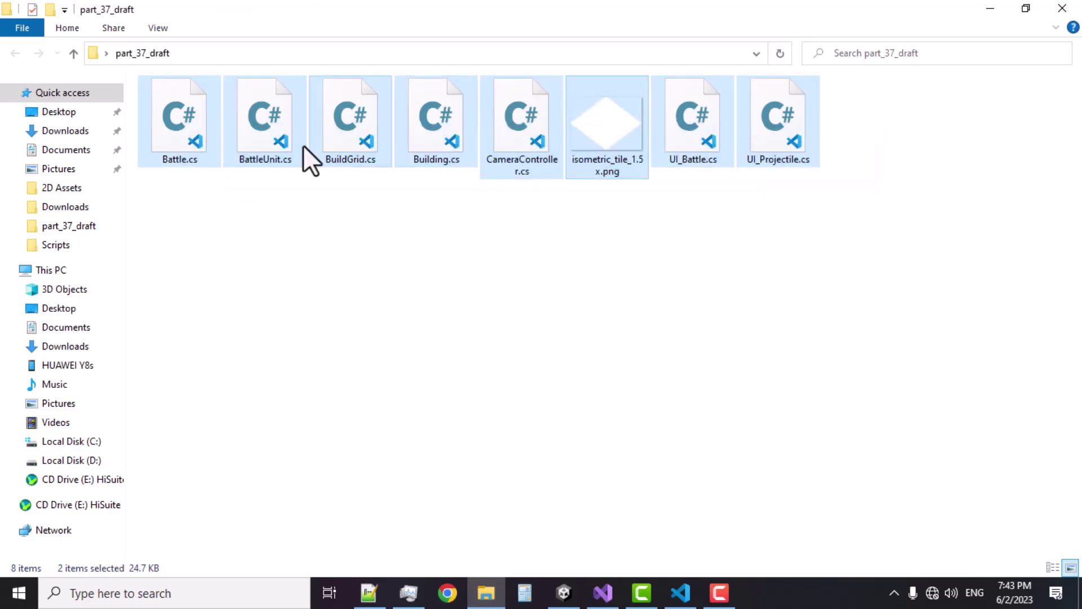
click(577, 158)
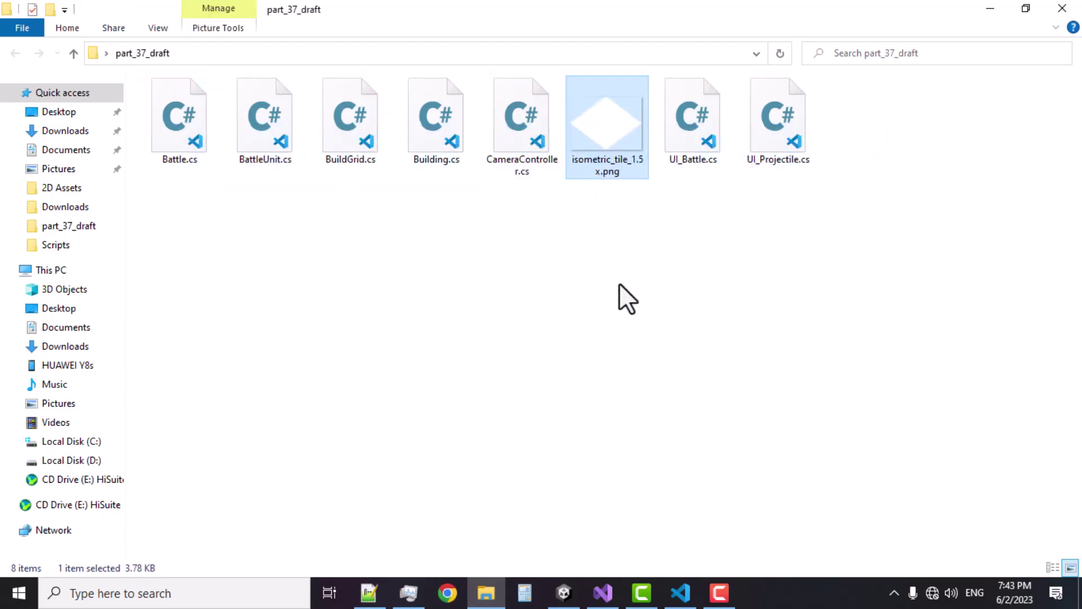
key(F5)
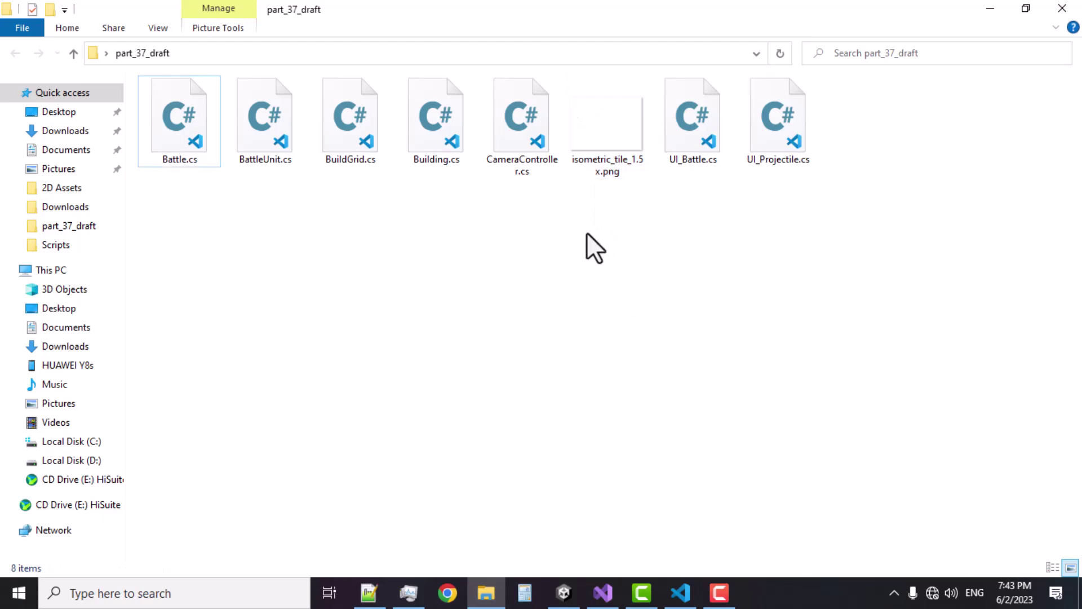
drag(540, 234, 194, 136)
Move the five draft scripts into Assets/Scripts, replacing the existing files
right_click(194, 136)
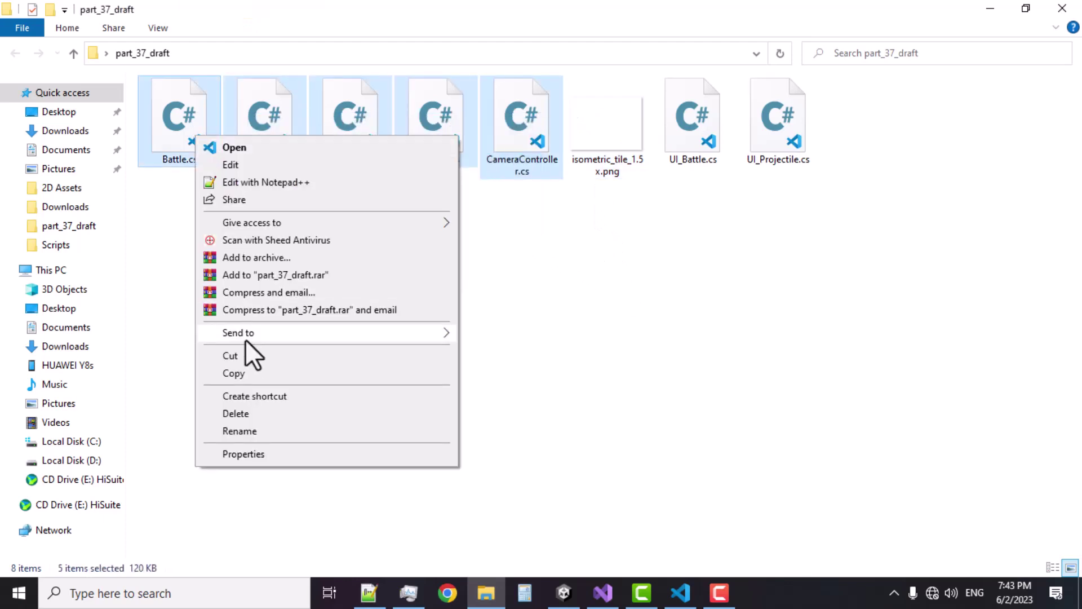
click(248, 353)
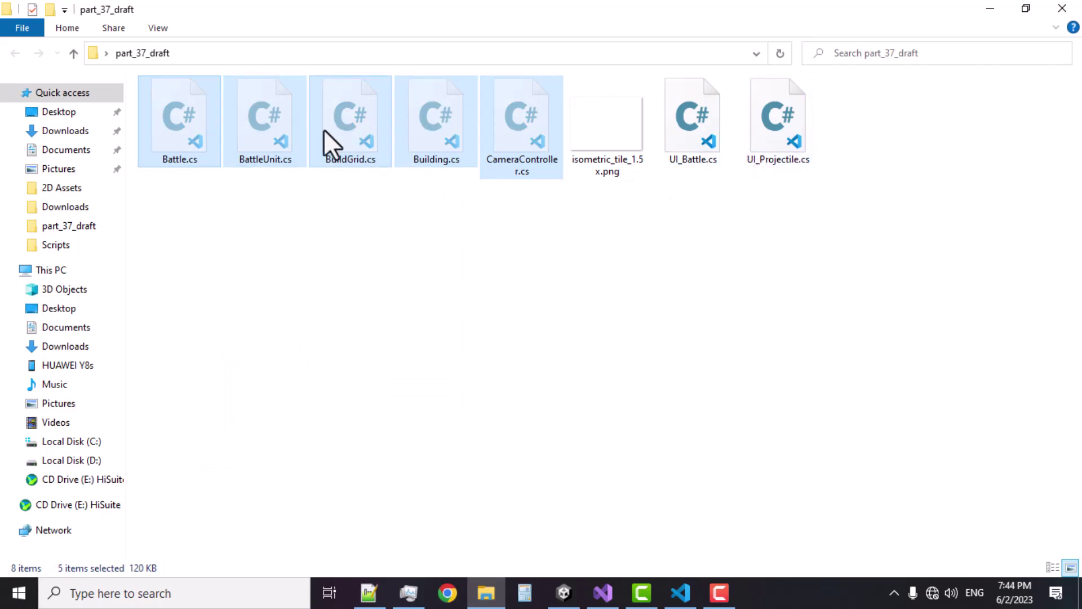
click(564, 592)
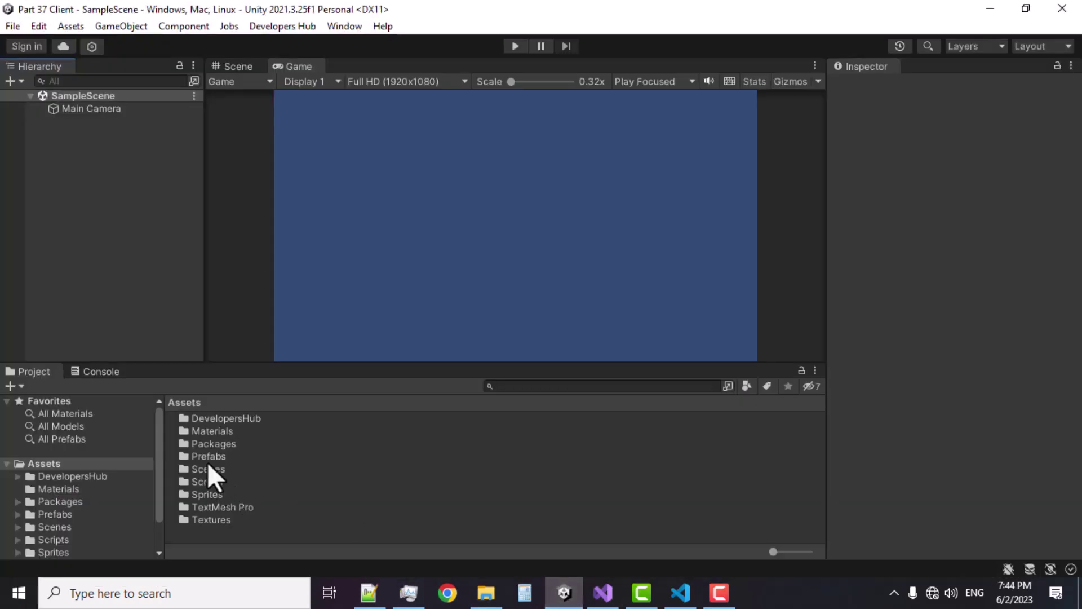
double_click(211, 483)
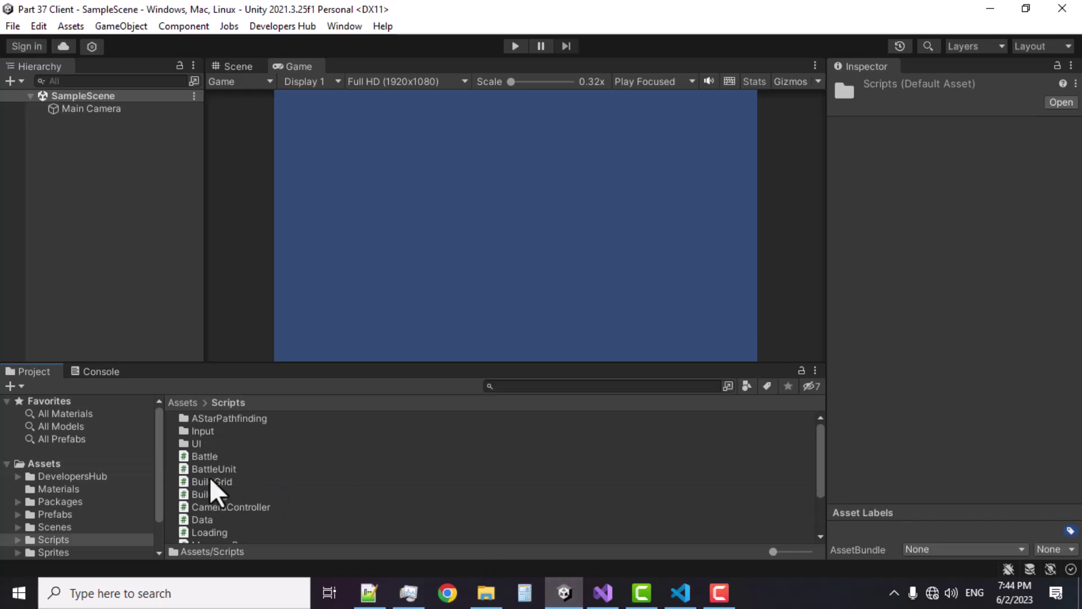
right_click(208, 477)
click(265, 85)
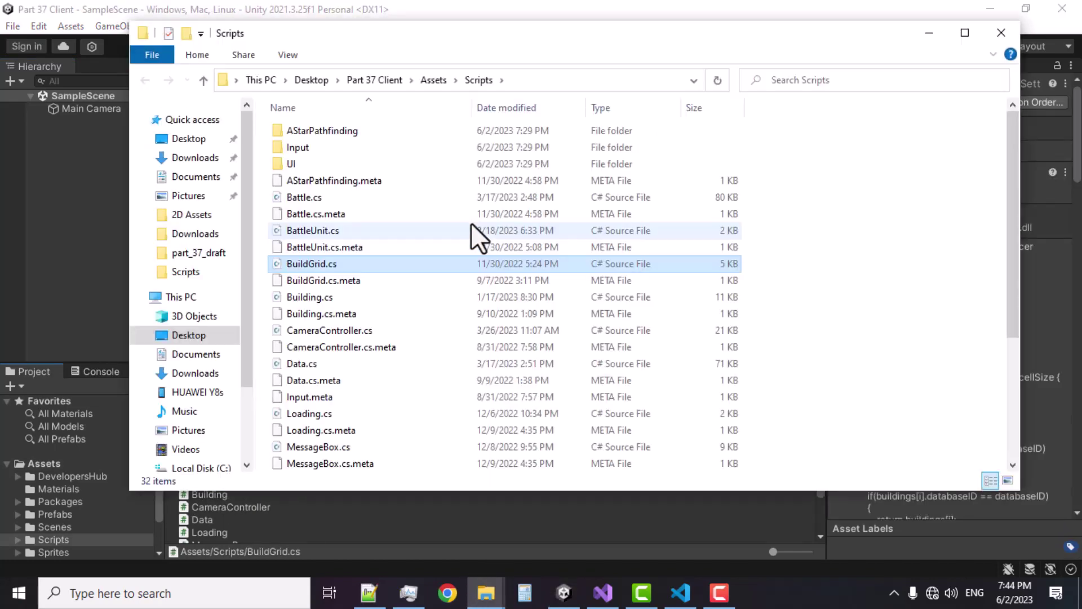
click(839, 275)
right_click(843, 216)
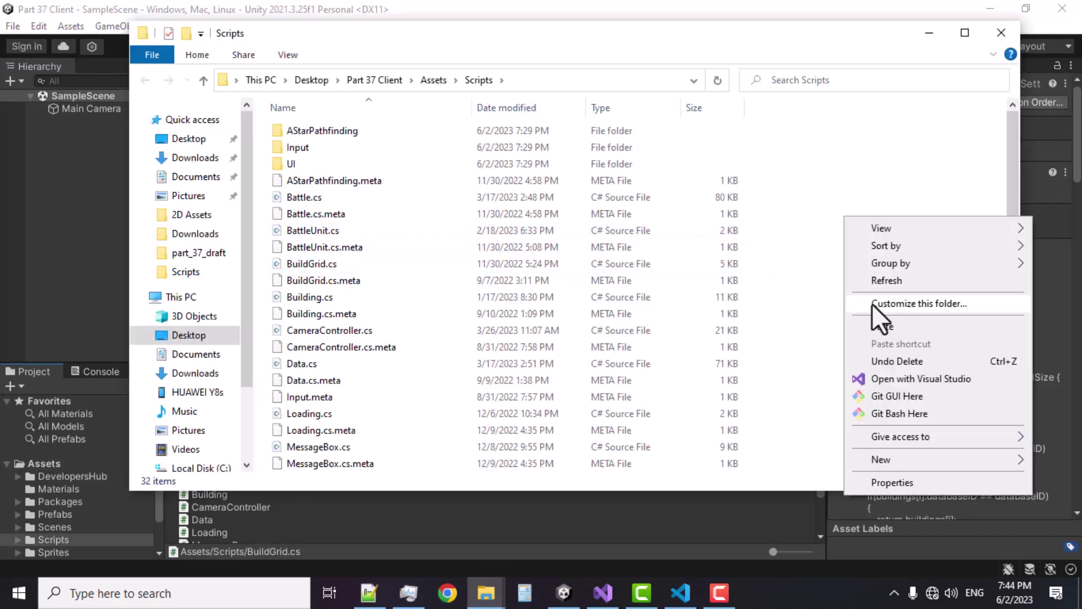
click(882, 329)
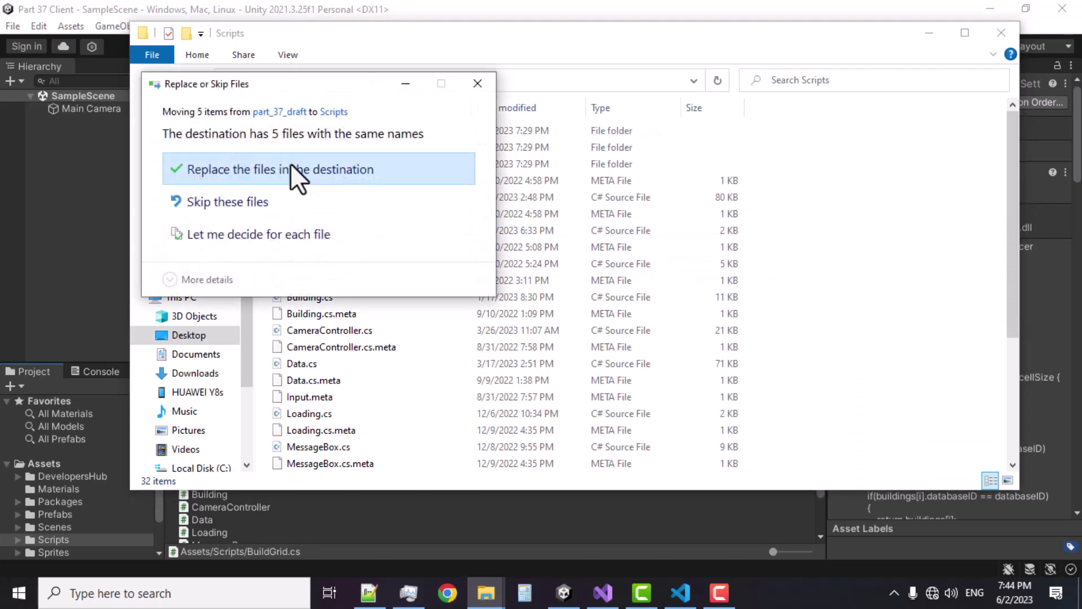
click(289, 165)
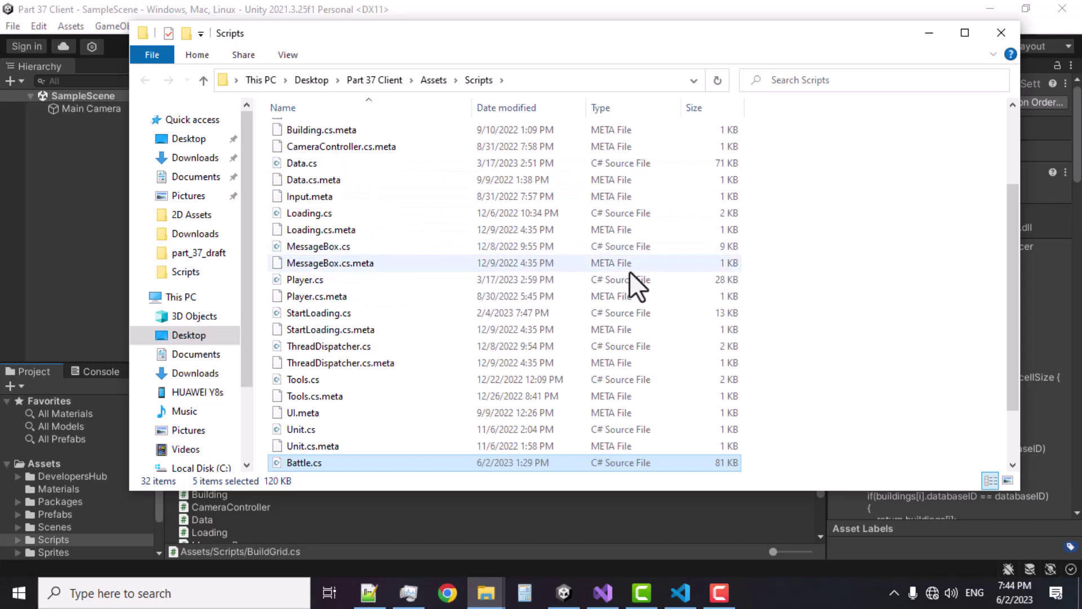
click(491, 591)
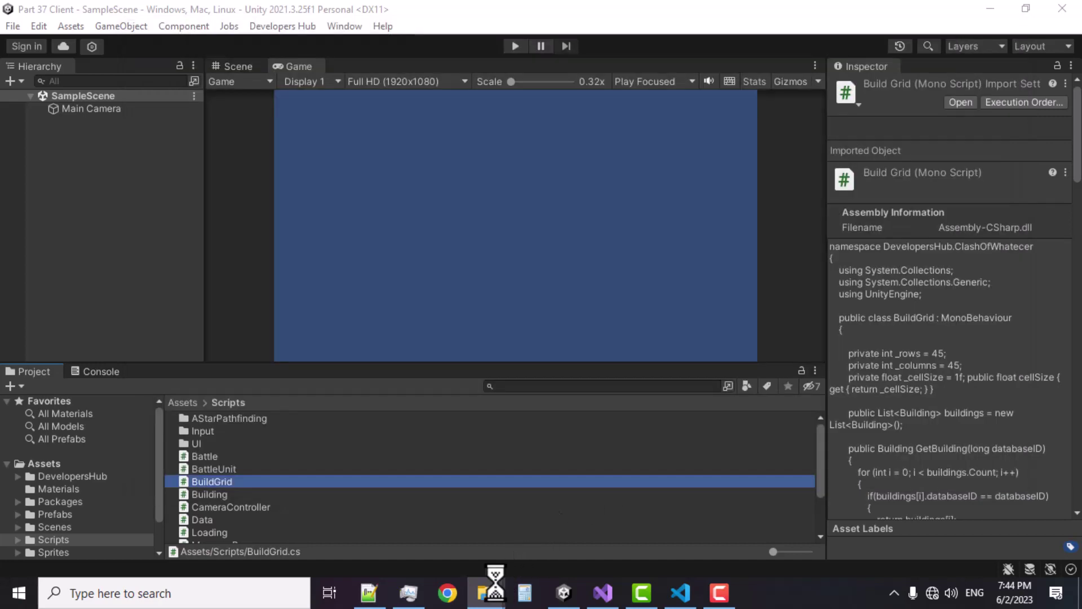
Move UI_Battle.cs and UI_Projectile.cs into Scripts/UI, replacing the old versions
mouse_move(495, 581)
click(386, 482)
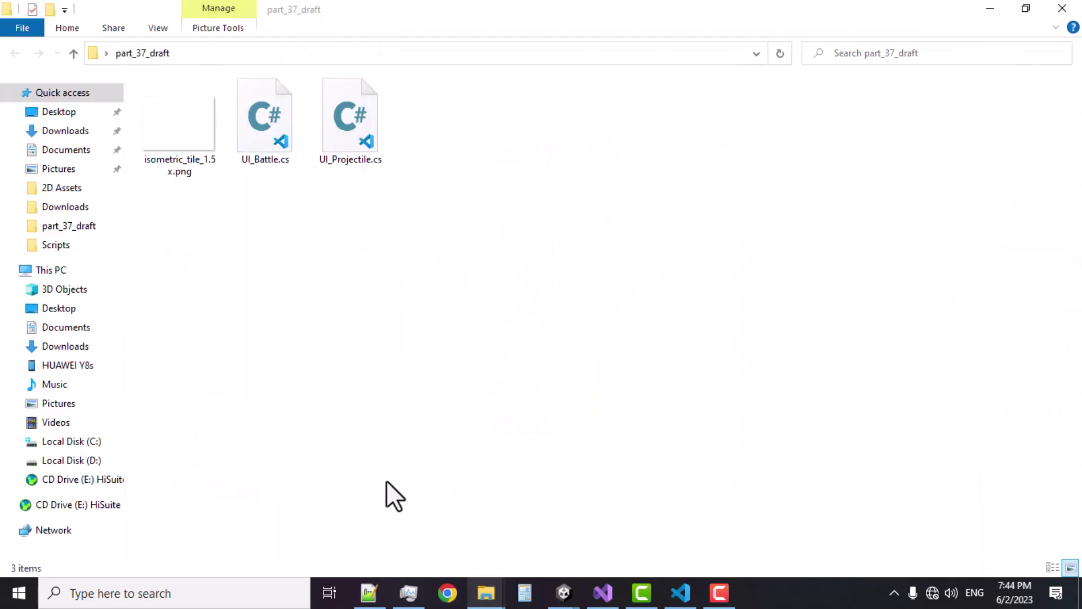
drag(435, 217, 265, 133)
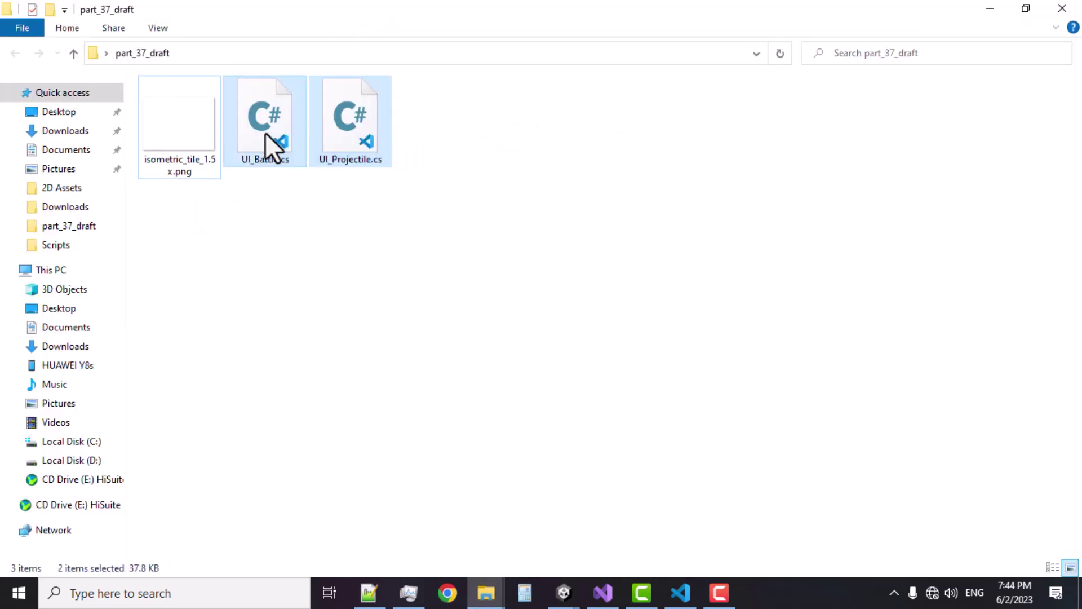
drag(444, 122, 266, 133)
right_click(266, 133)
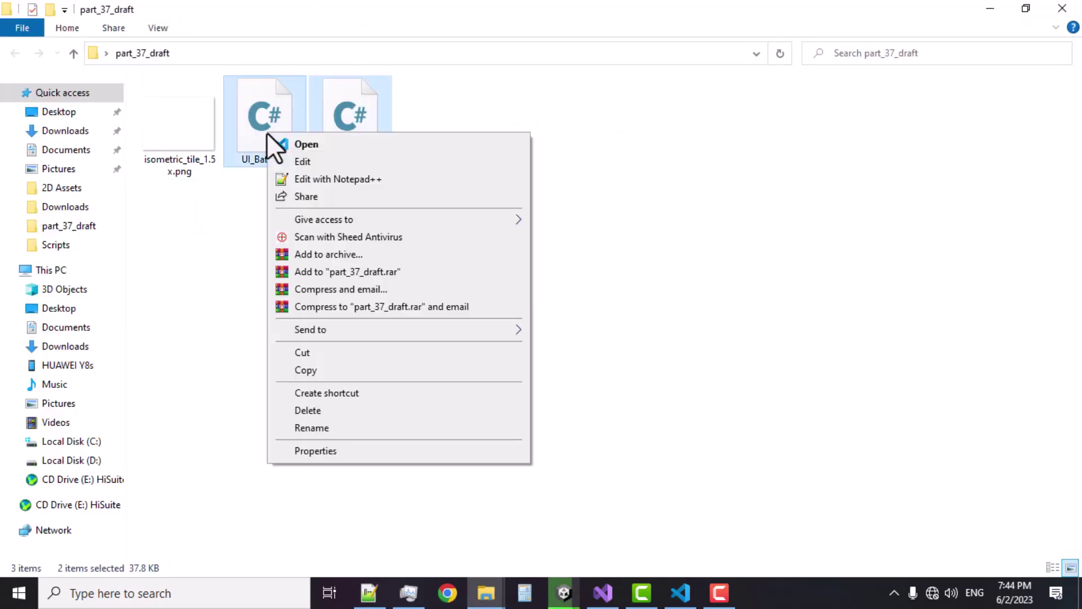
click(319, 353)
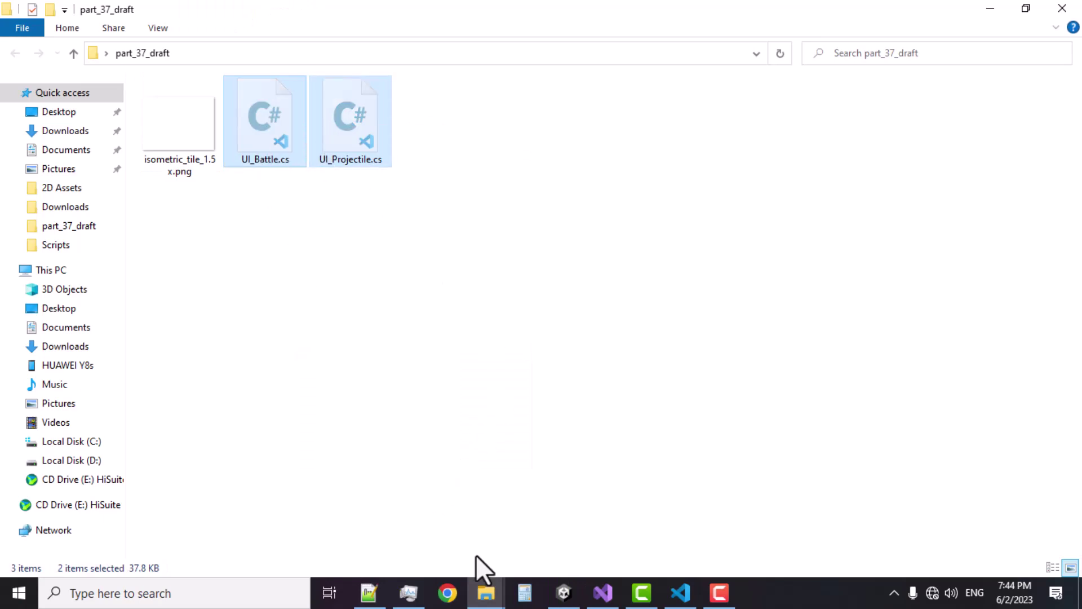
mouse_move(484, 592)
click(554, 501)
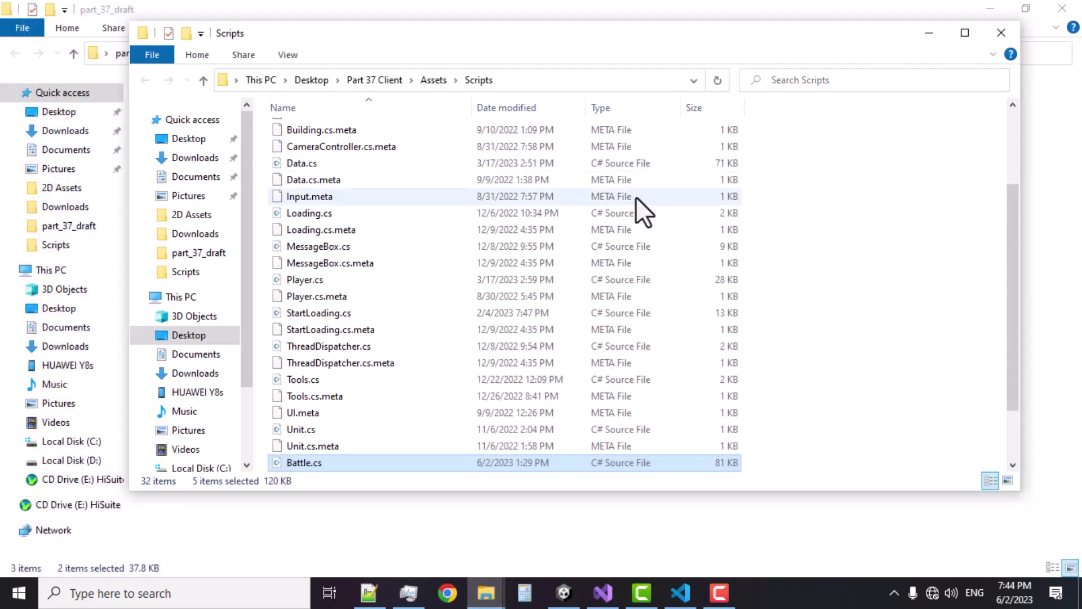
scroll(404, 205, up, 5)
double_click(306, 159)
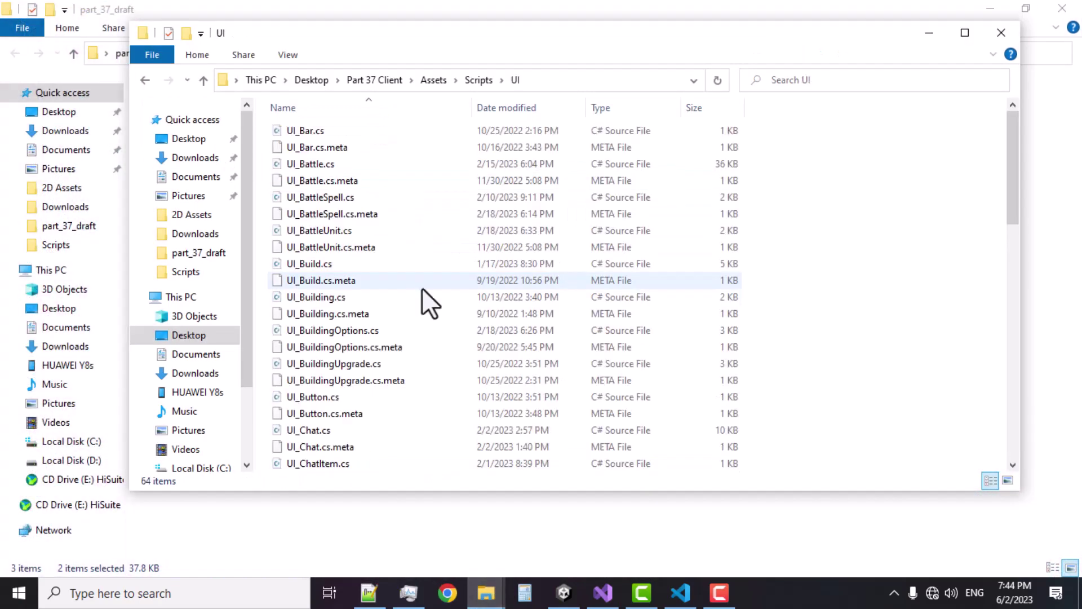
right_click(868, 195)
click(890, 307)
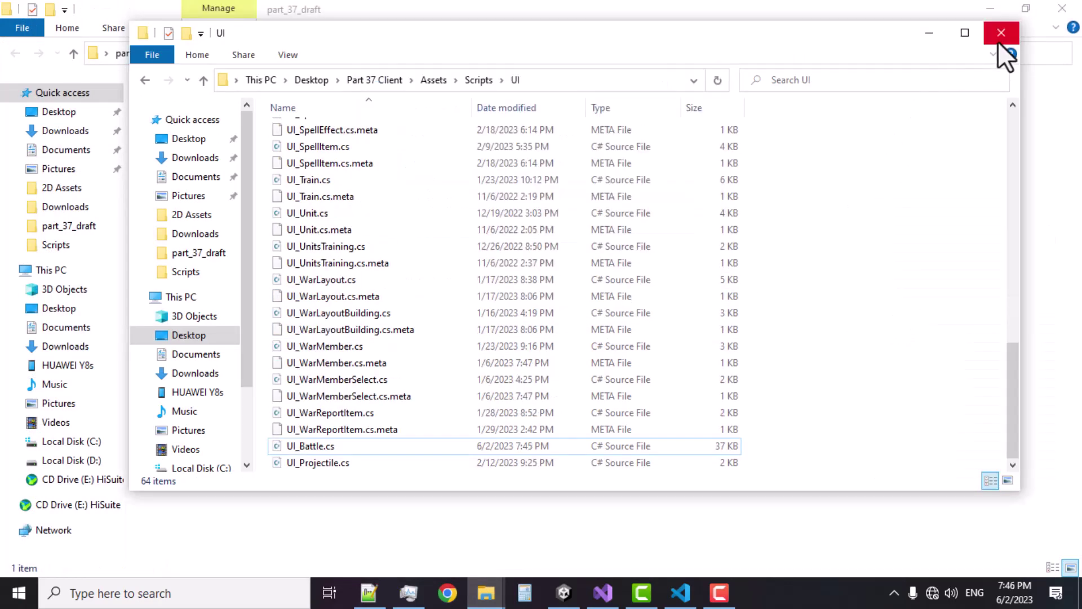
click(999, 34)
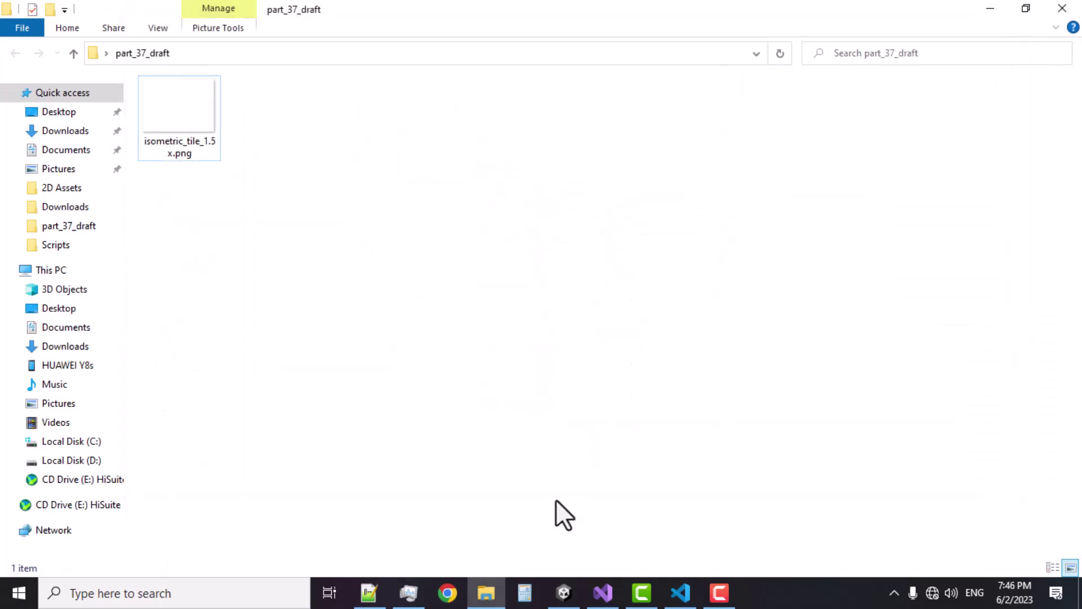
click(563, 592)
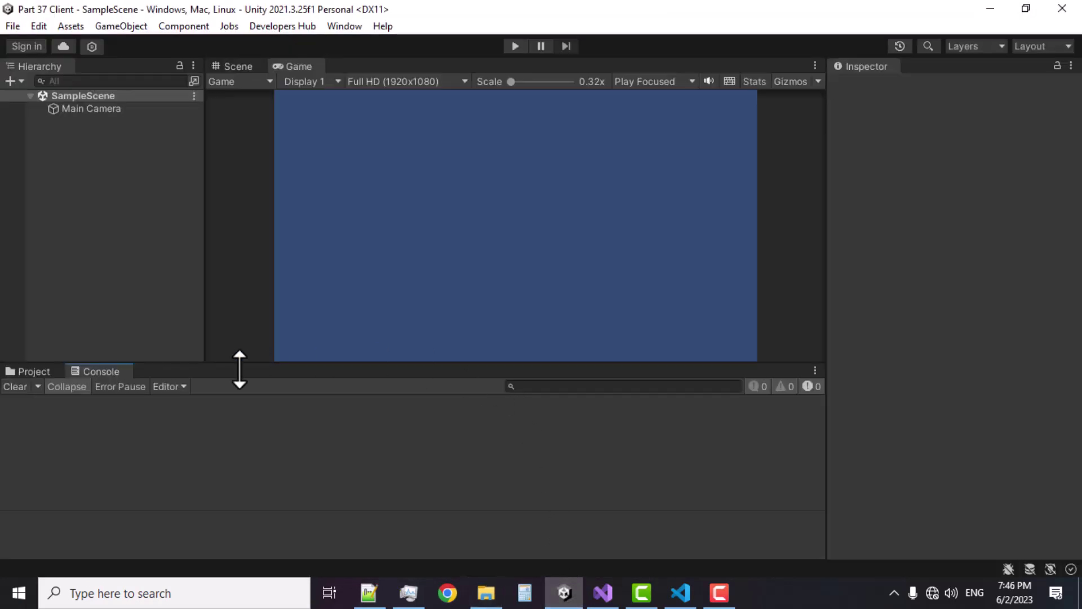
Import isometric_tile_1.5x.png from part_37_draft into Assets/Sprites as a Sprite (2D and UI) texture
click(34, 371)
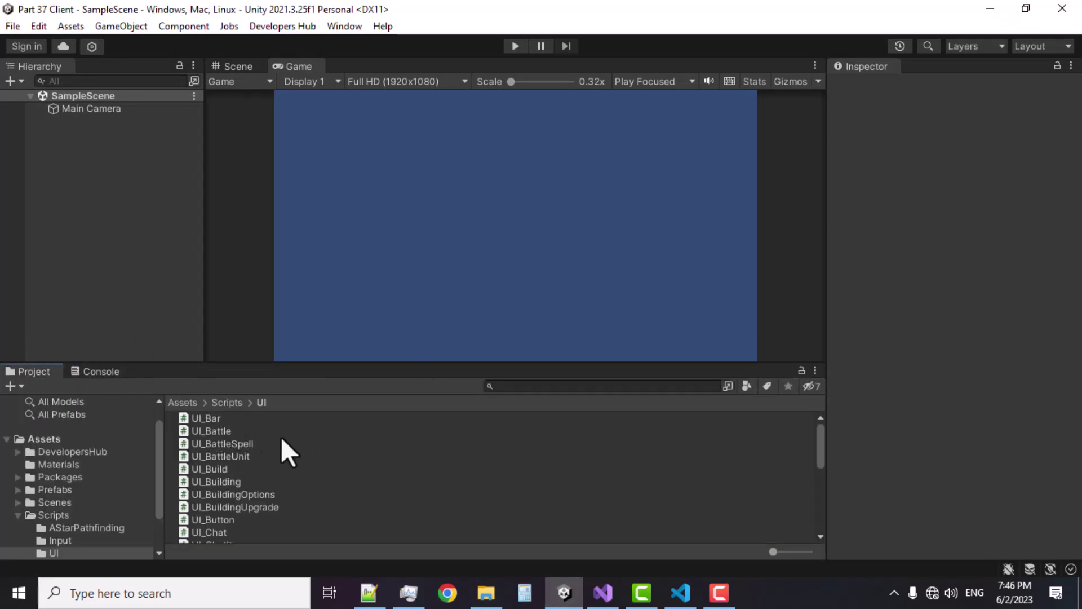
click(17, 515)
scroll(126, 479, down, 1)
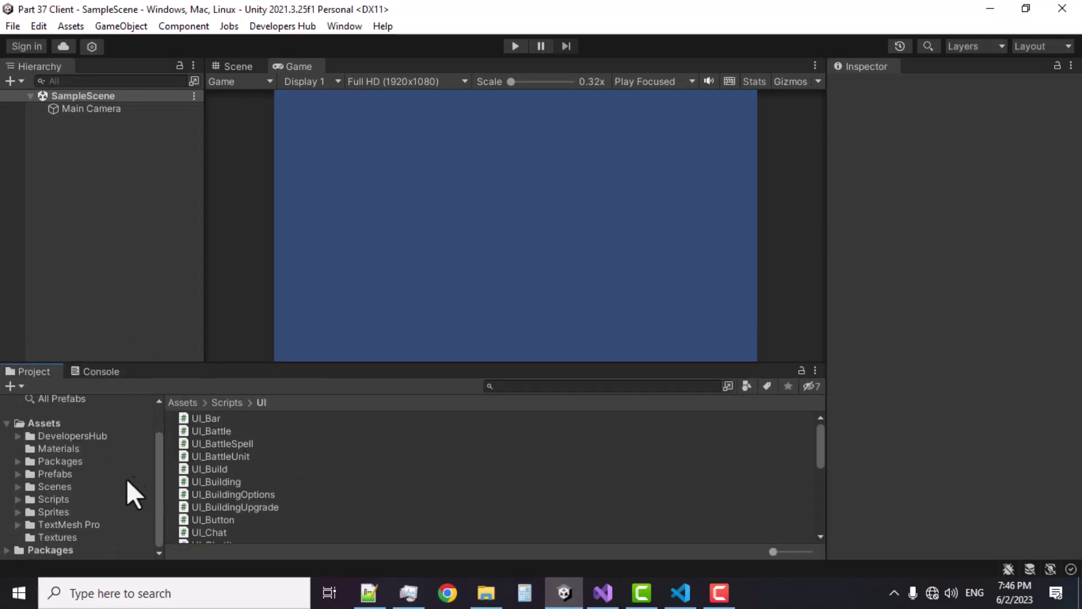
click(60, 510)
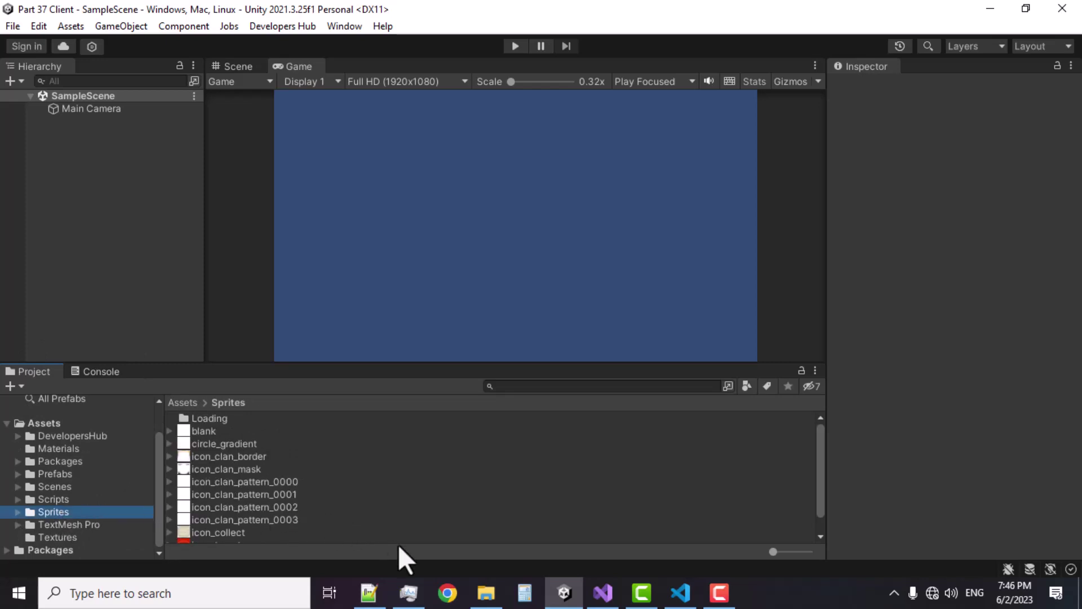
click(485, 593)
drag(179, 113, 325, 492)
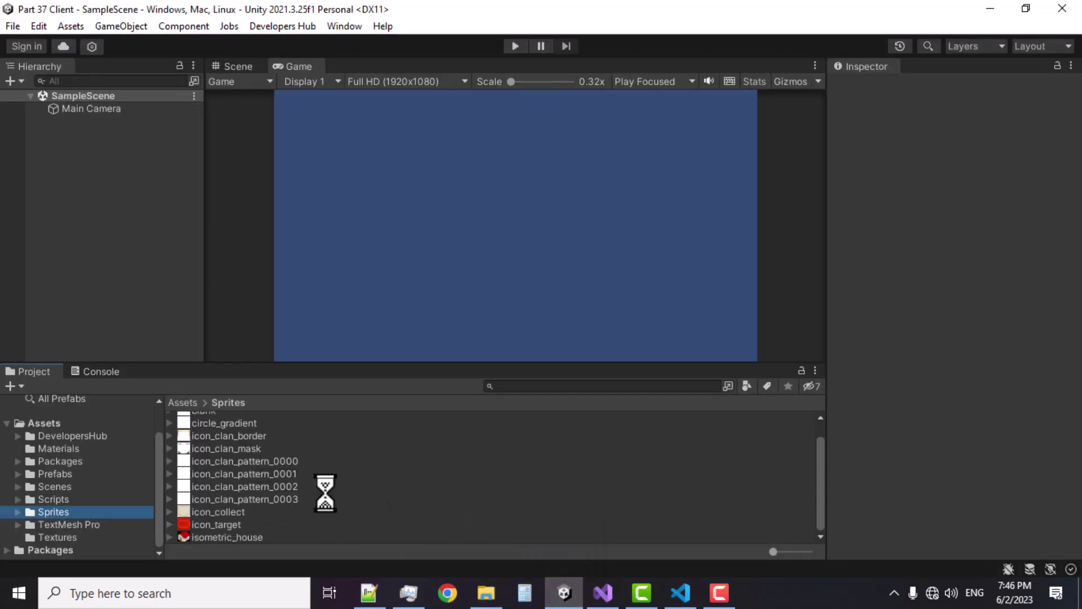
click(962, 134)
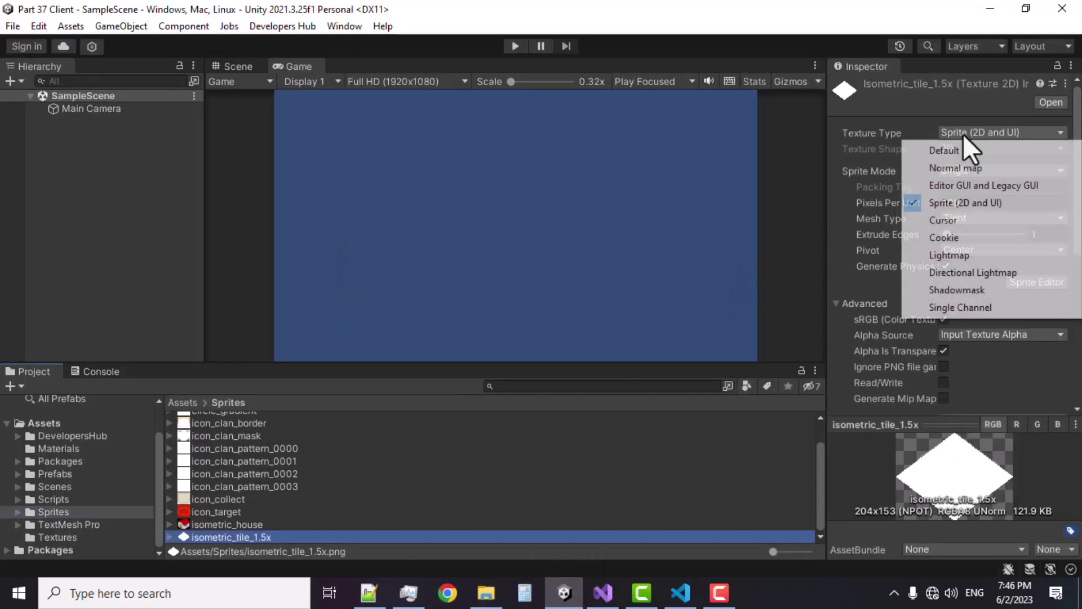
click(60, 487)
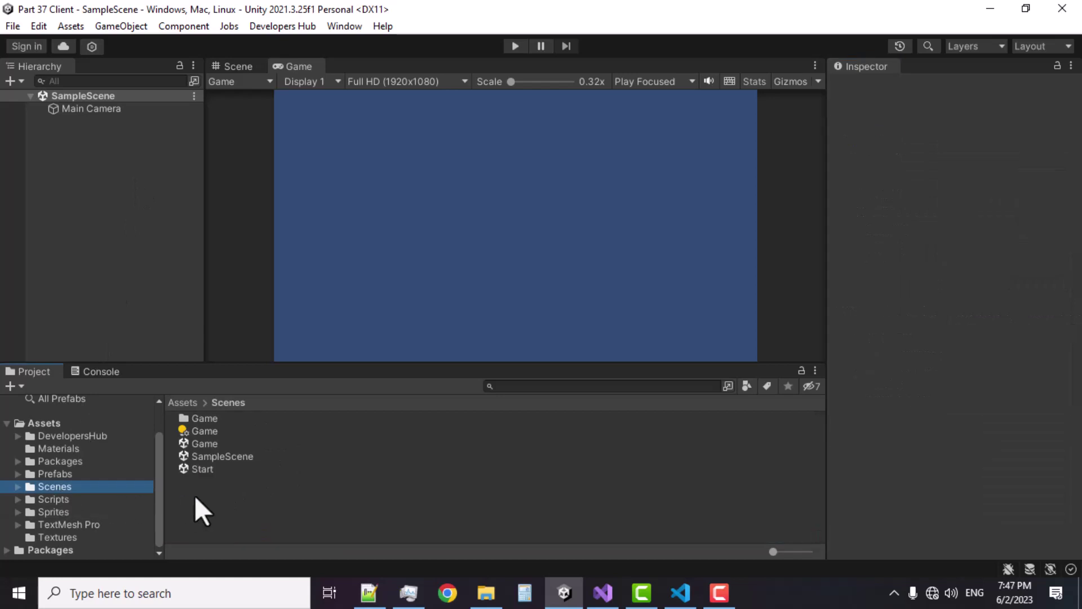
Open the Start scene and replace SampleScene with Start in the Scenes In Build list
double_click(198, 469)
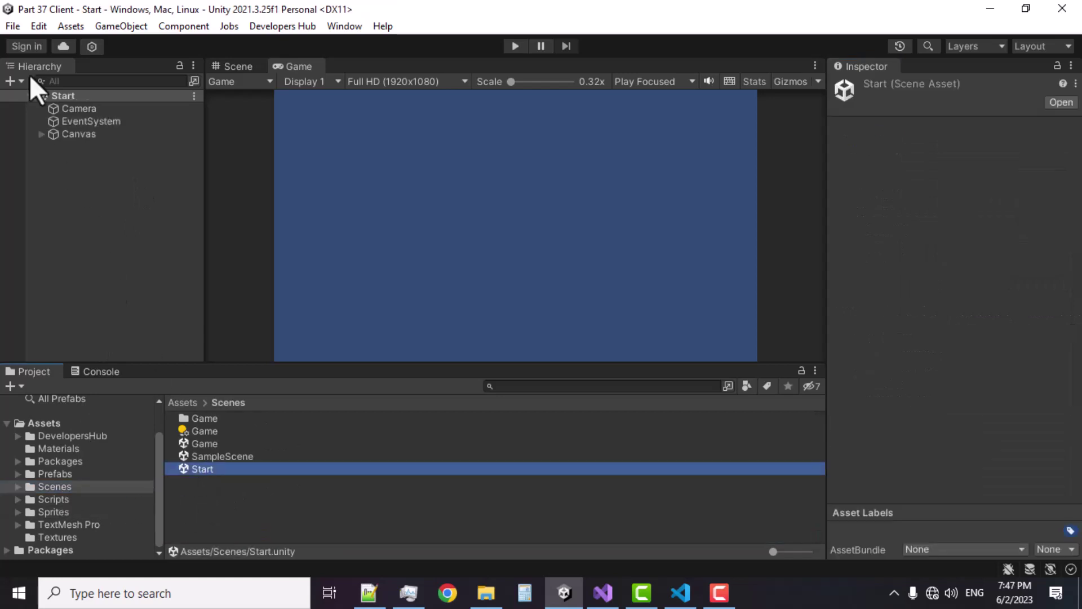
click(12, 26)
click(97, 217)
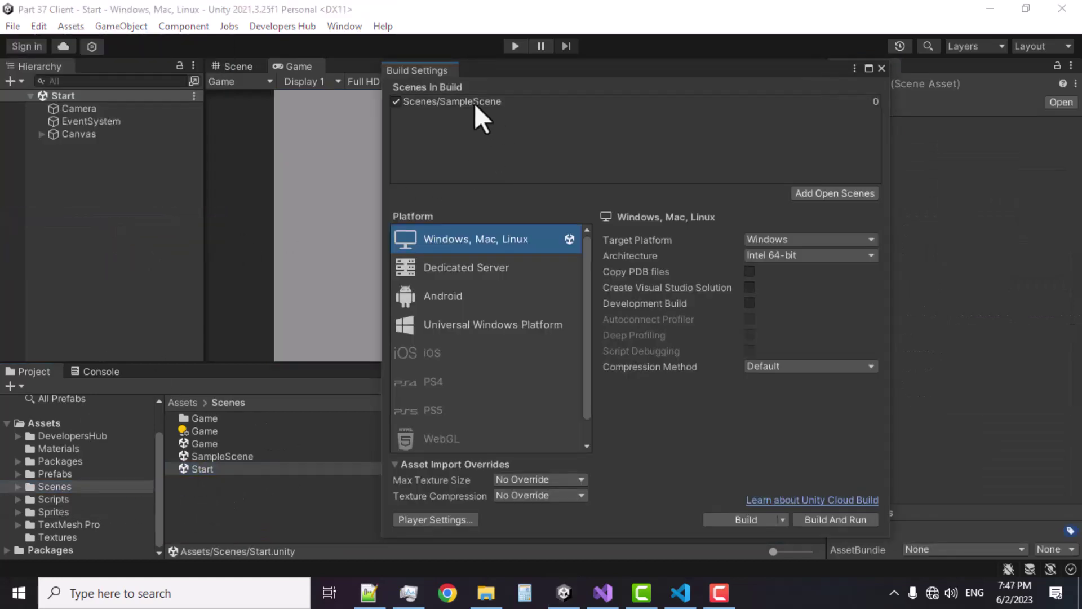
key(Delete)
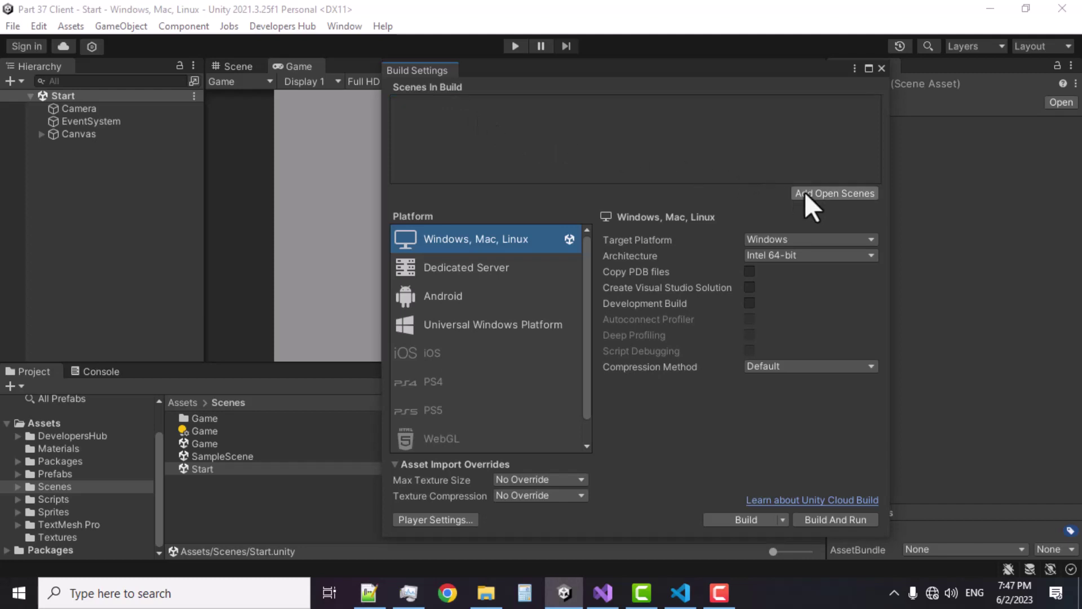
click(803, 191)
click(881, 68)
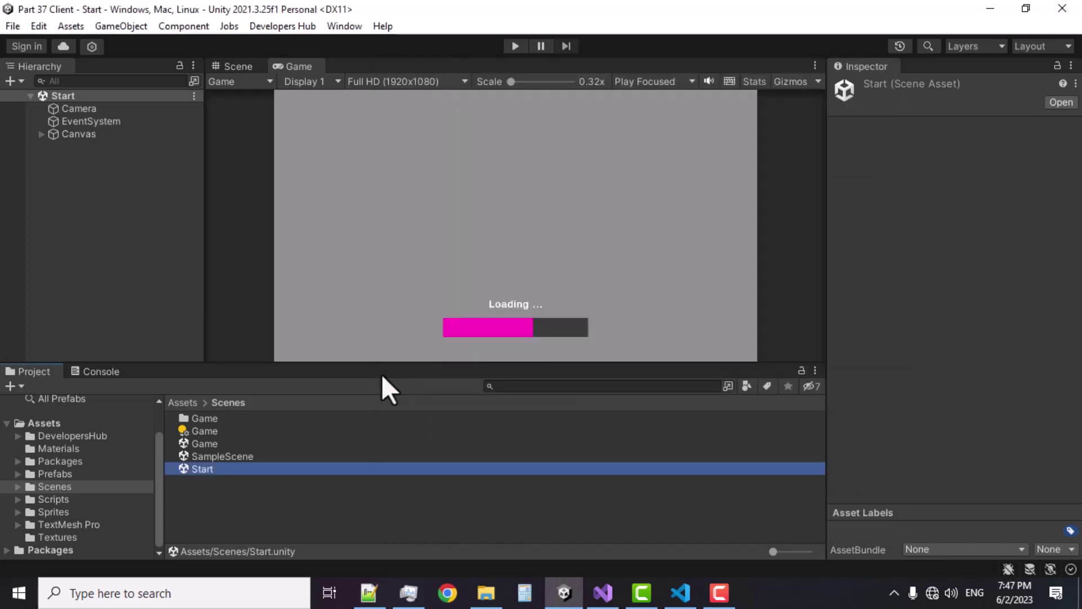
Open the Game scene and add it to Scenes In Build after Start
click(203, 443)
double_click(203, 442)
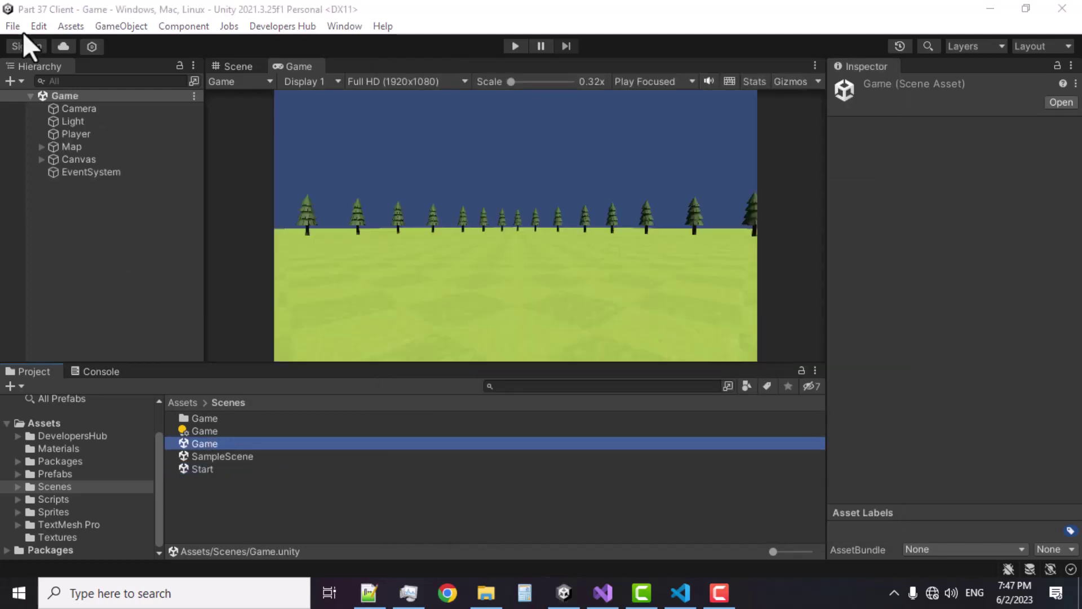
click(14, 26)
click(106, 218)
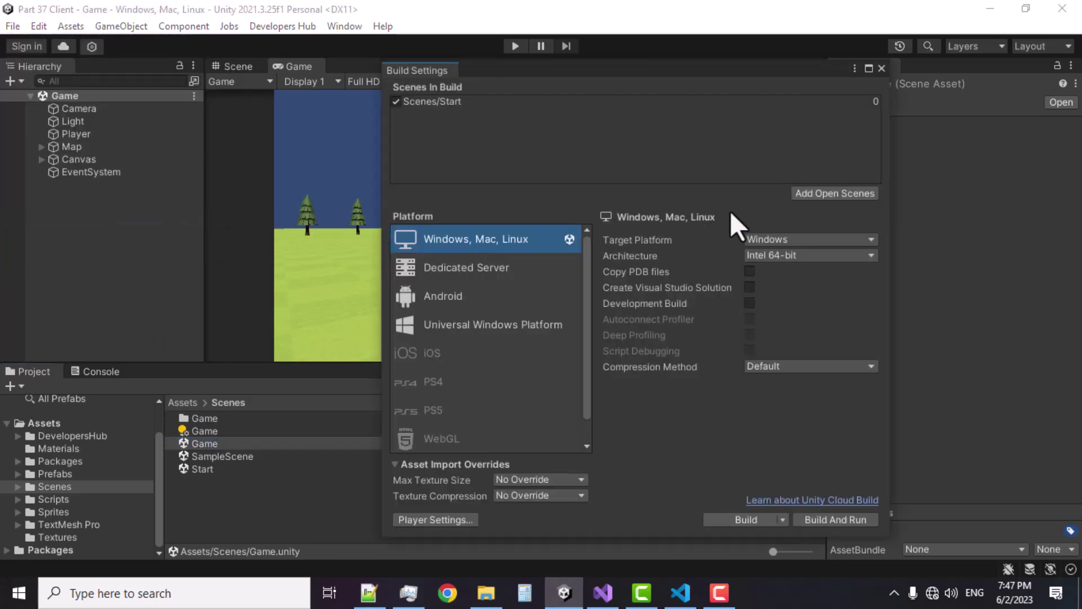
click(805, 194)
click(880, 69)
Delete GroundBase and Forrest from Map > Layout_01
click(66, 149)
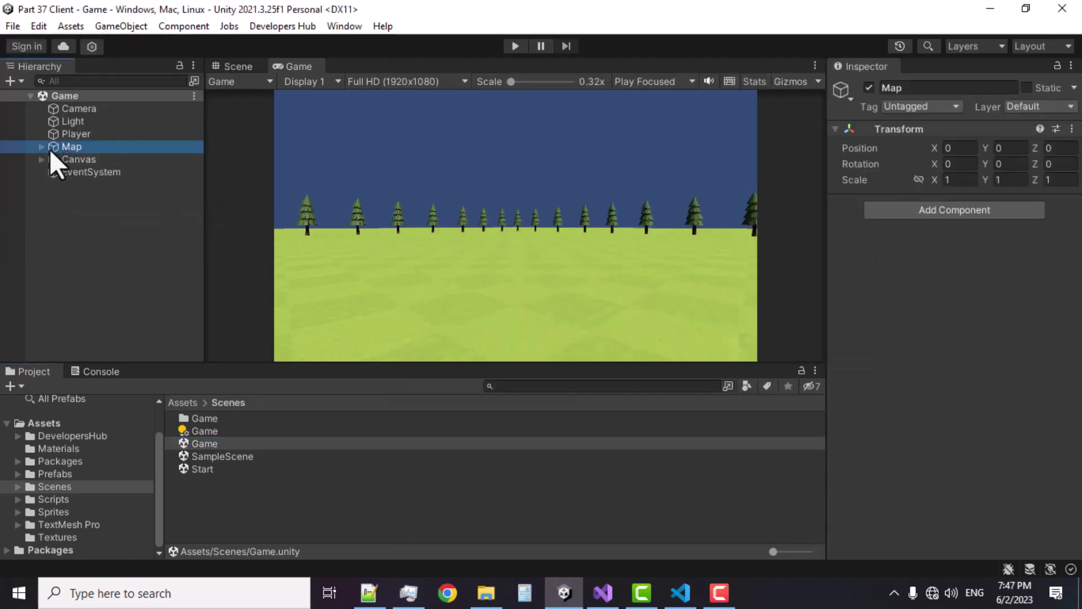
click(42, 147)
click(52, 159)
click(92, 161)
click(91, 170)
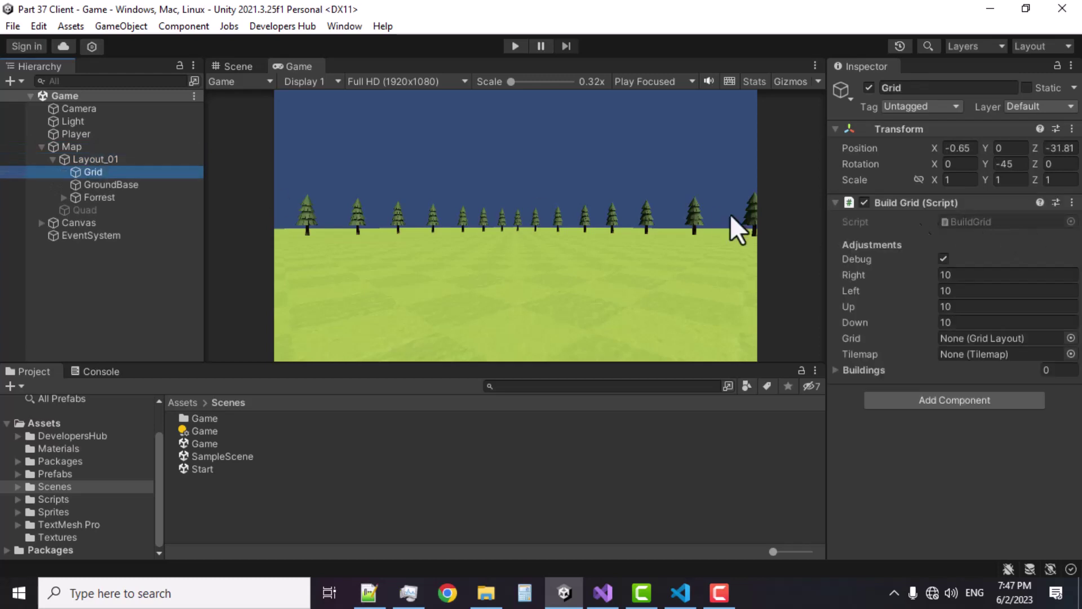
click(102, 184)
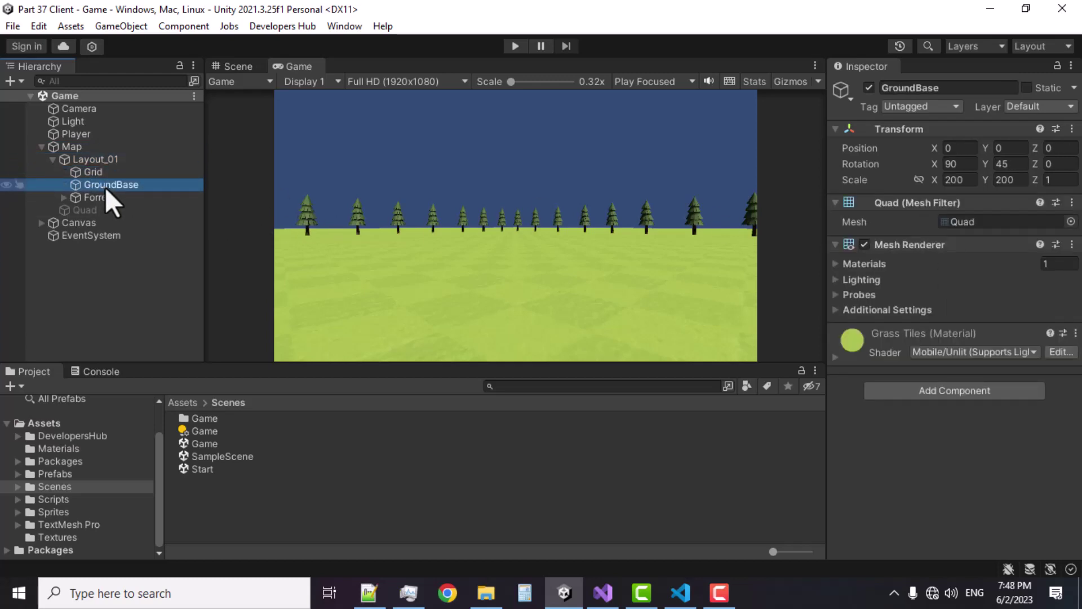
key(Delete)
click(104, 187)
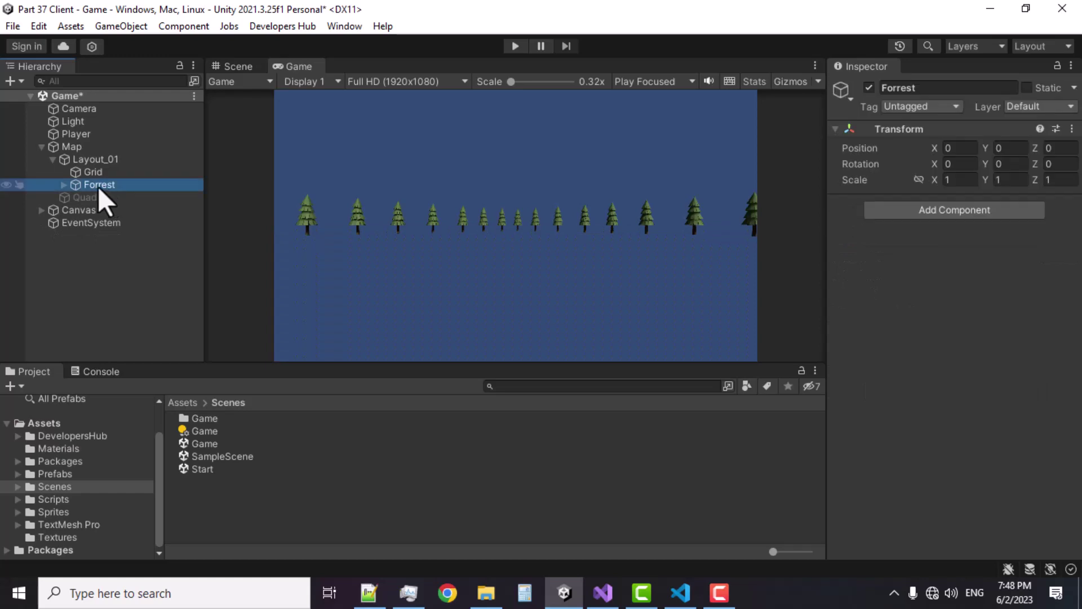
key(Delete)
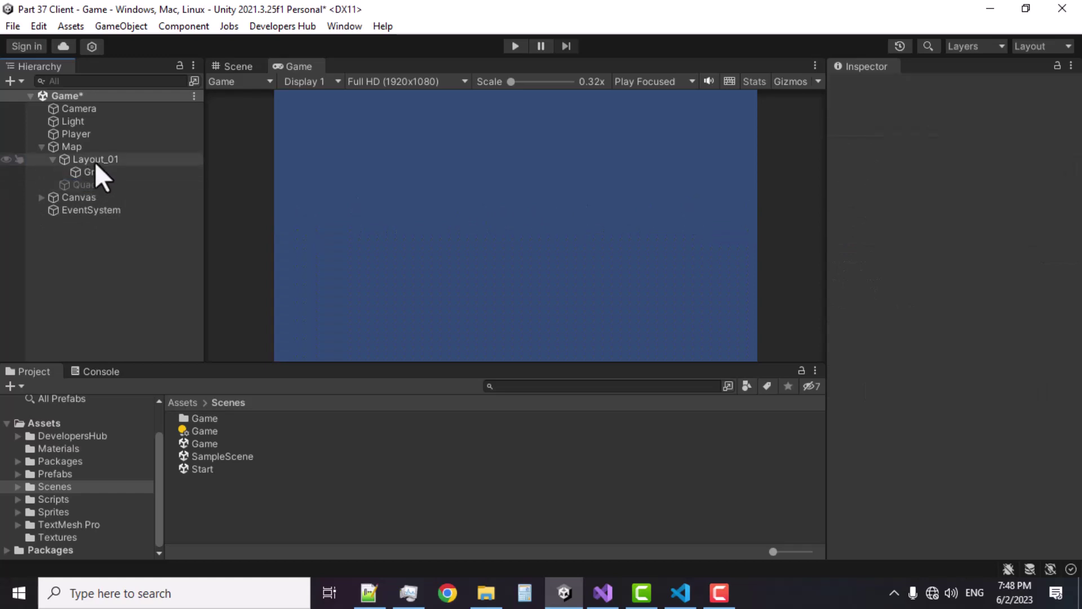
Add a Grid component to the Grid object
click(96, 170)
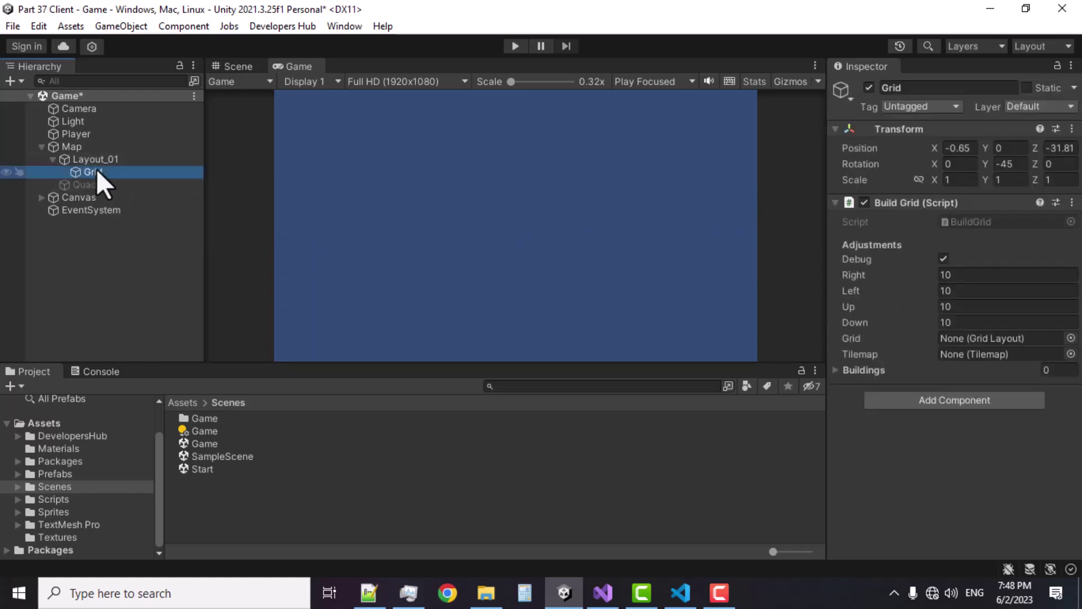
click(894, 392)
click(891, 388)
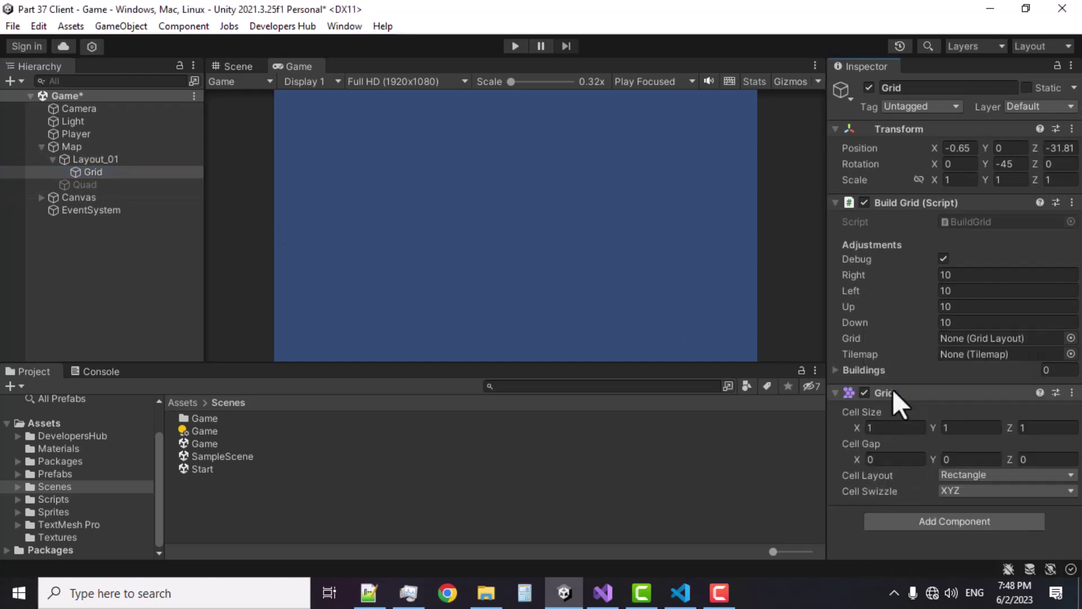
right_click(93, 171)
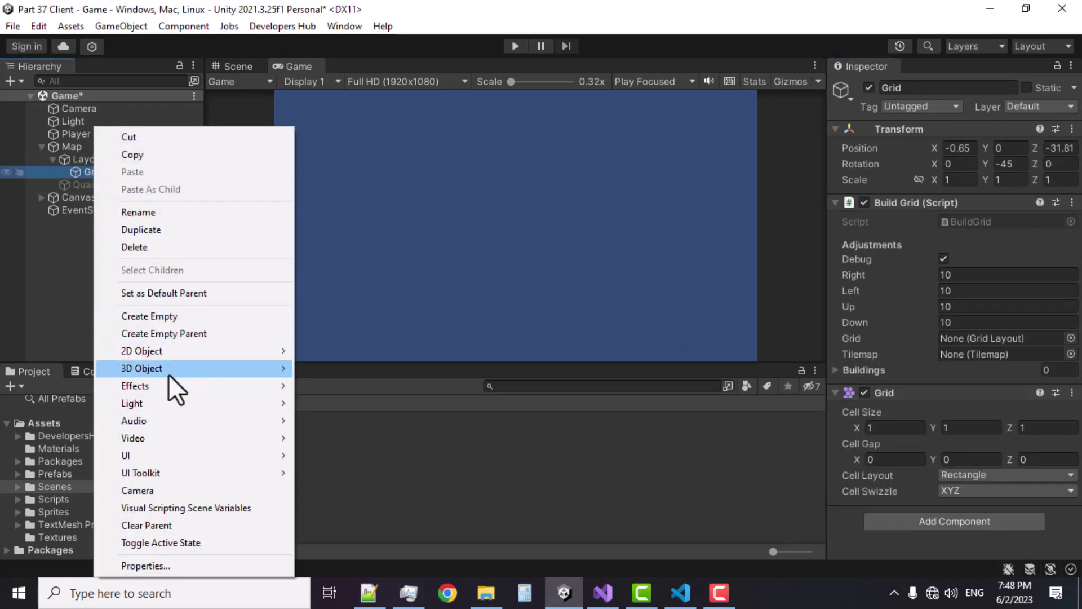
Create an isometric Tilemap under Grid, giving Grid Isometric layout with cell size 1, 0.5, 1
mouse_move(171, 356)
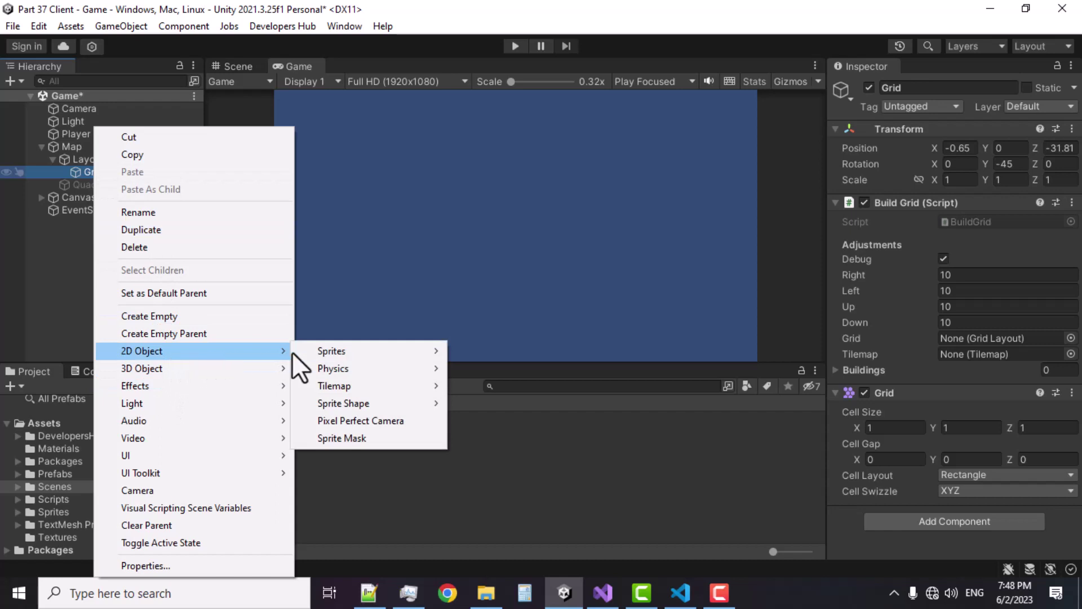
mouse_move(360, 387)
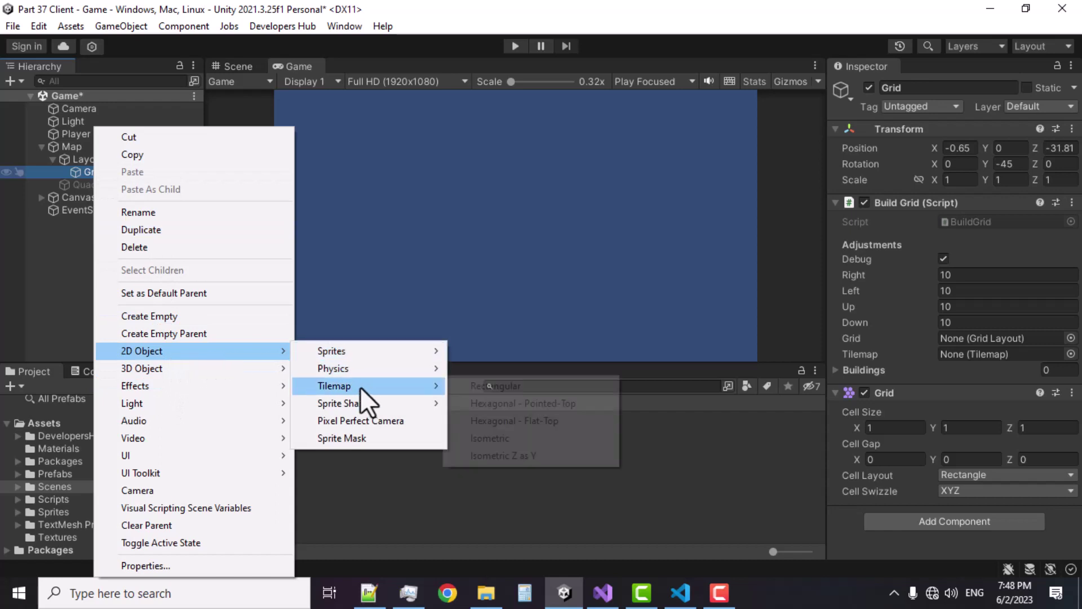
click(499, 440)
click(91, 173)
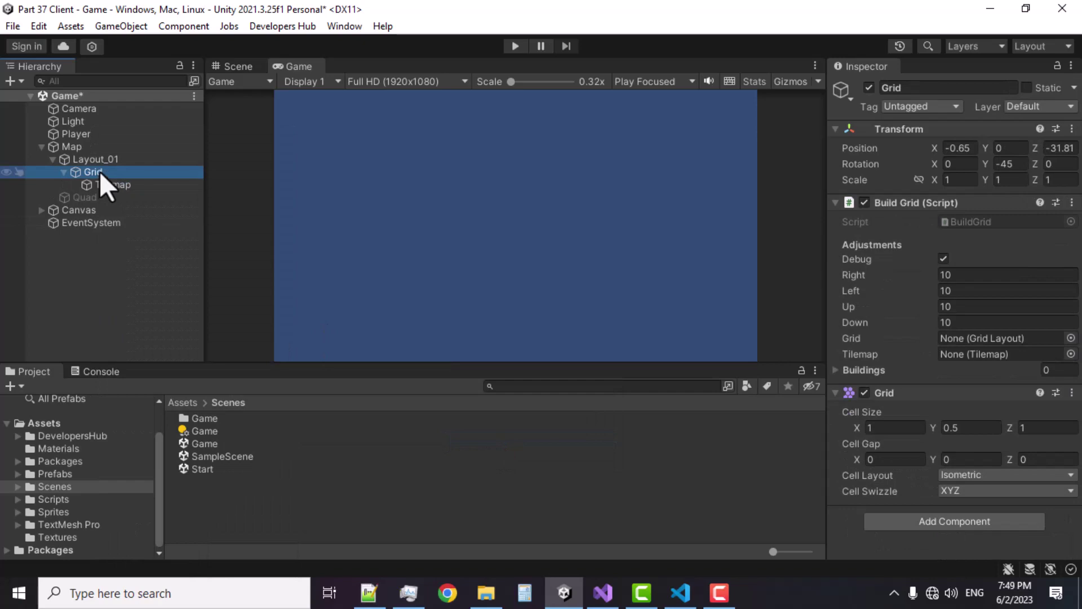
click(238, 63)
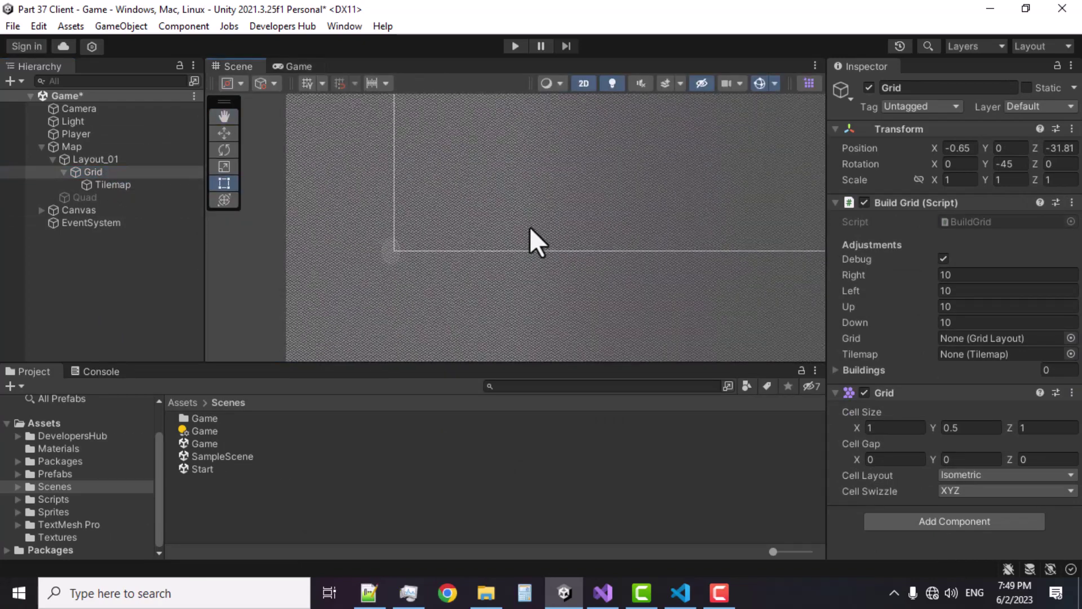
Assign the Grid and Tilemap objects to Build Grid's Grid and Tilemap fields
middle_drag(530, 228, 346, 208)
click(96, 172)
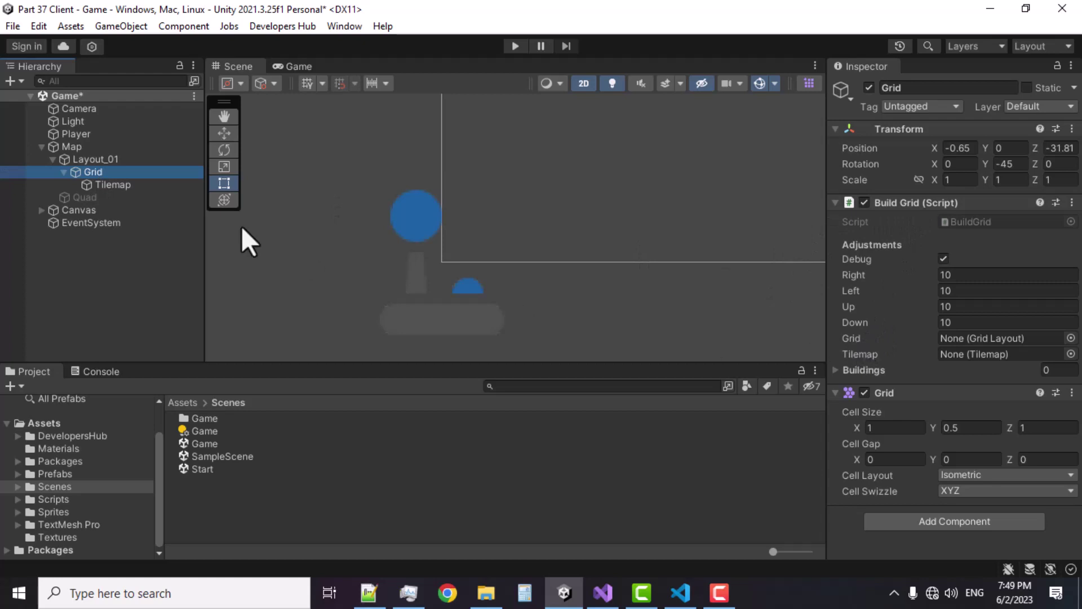
drag(112, 173, 992, 338)
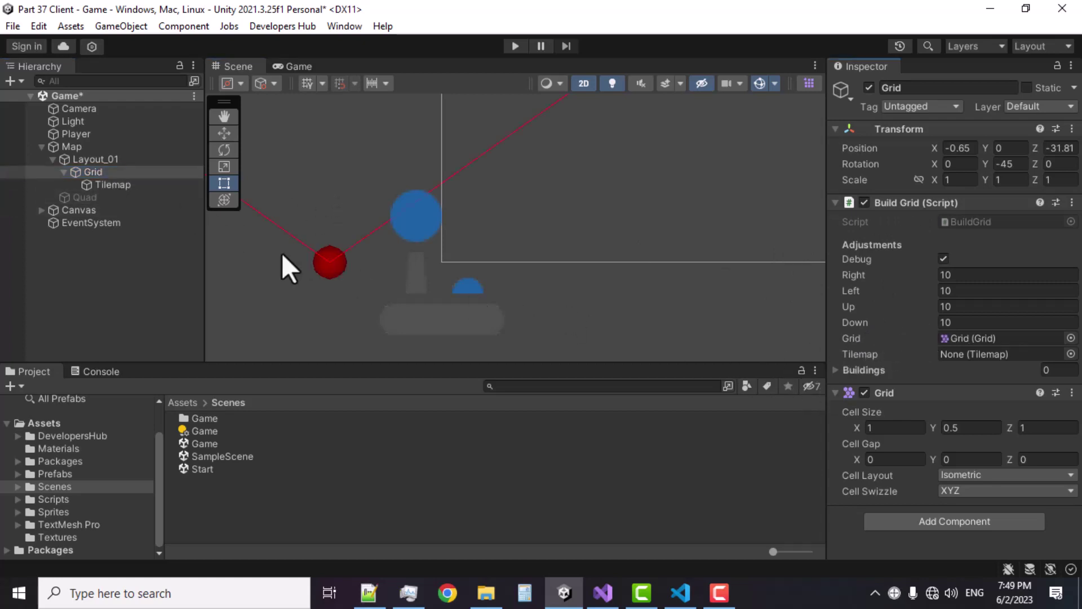
drag(123, 184, 670, 302)
scroll(419, 274, down, 5)
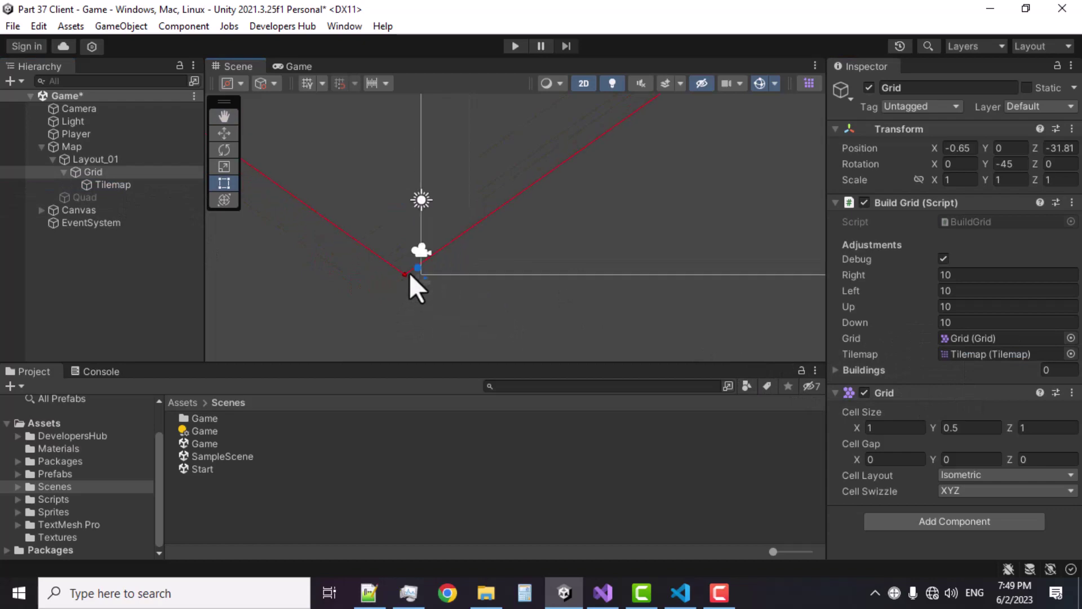
scroll(412, 273, up, 5)
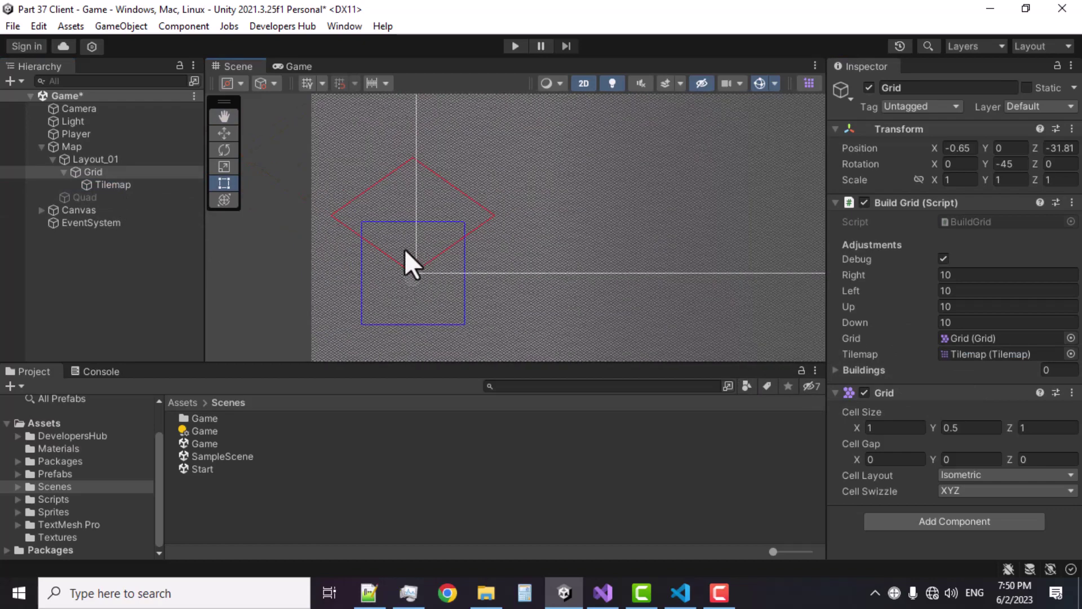
middle_drag(474, 256, 457, 265)
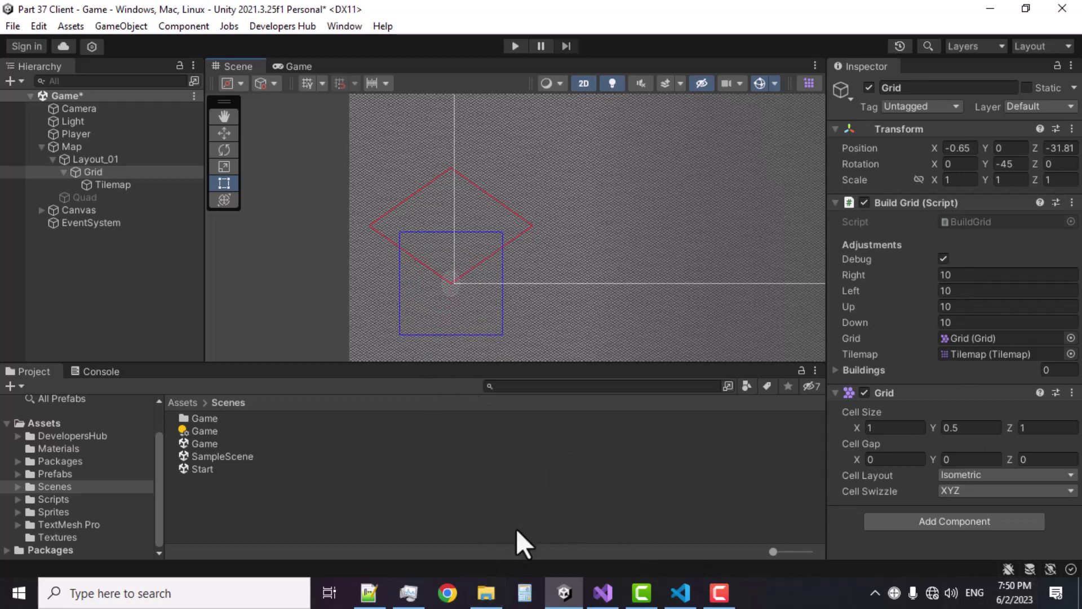
Import the desktop 2D Assets folder (village, town_hall, army_camp images) into the project's Assets
click(486, 593)
click(377, 298)
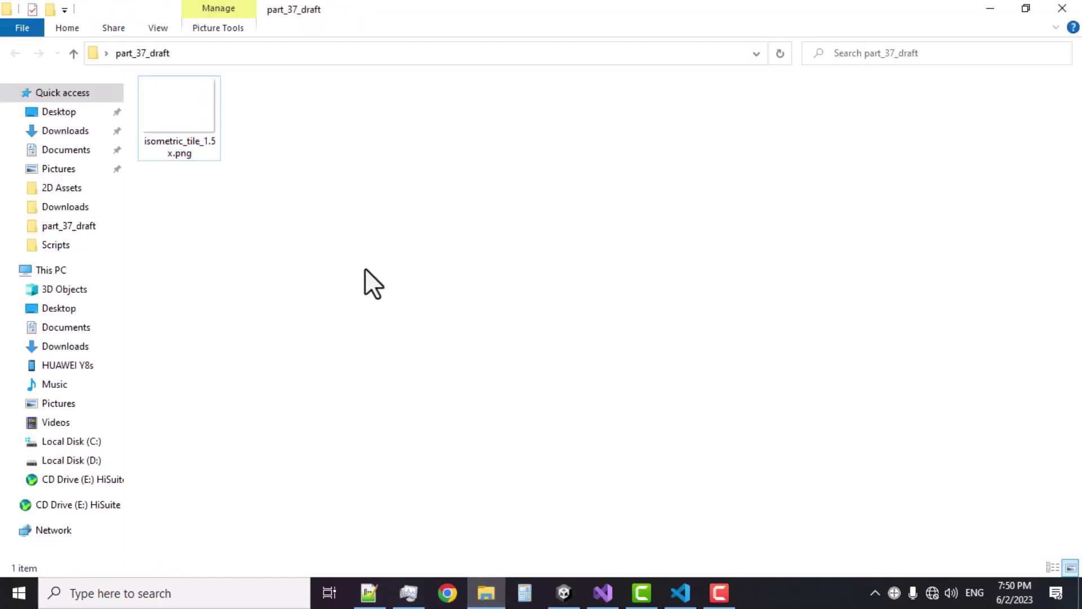
click(990, 10)
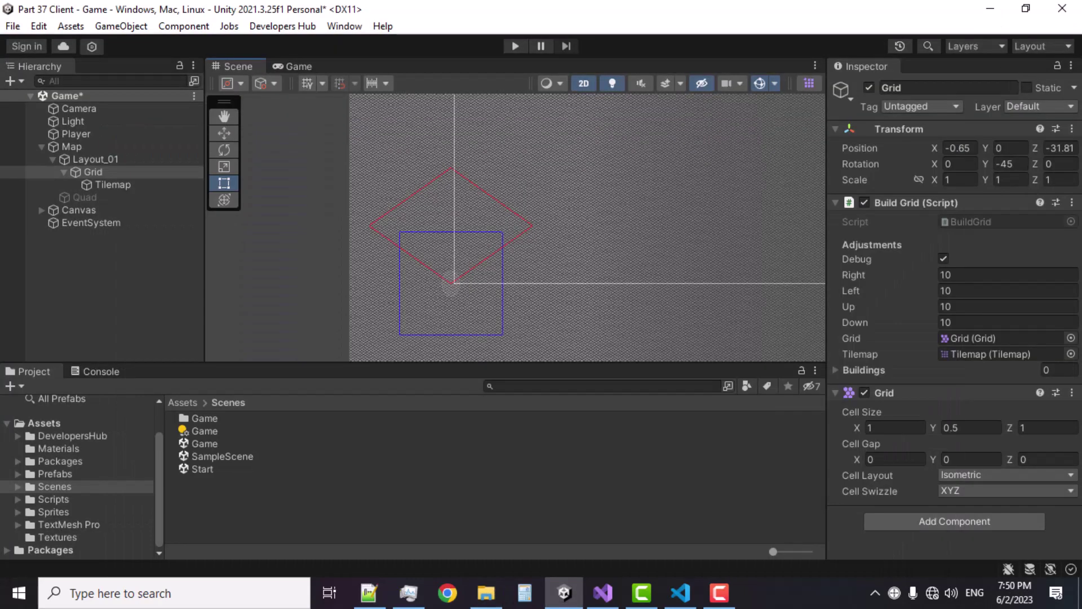
click(990, 9)
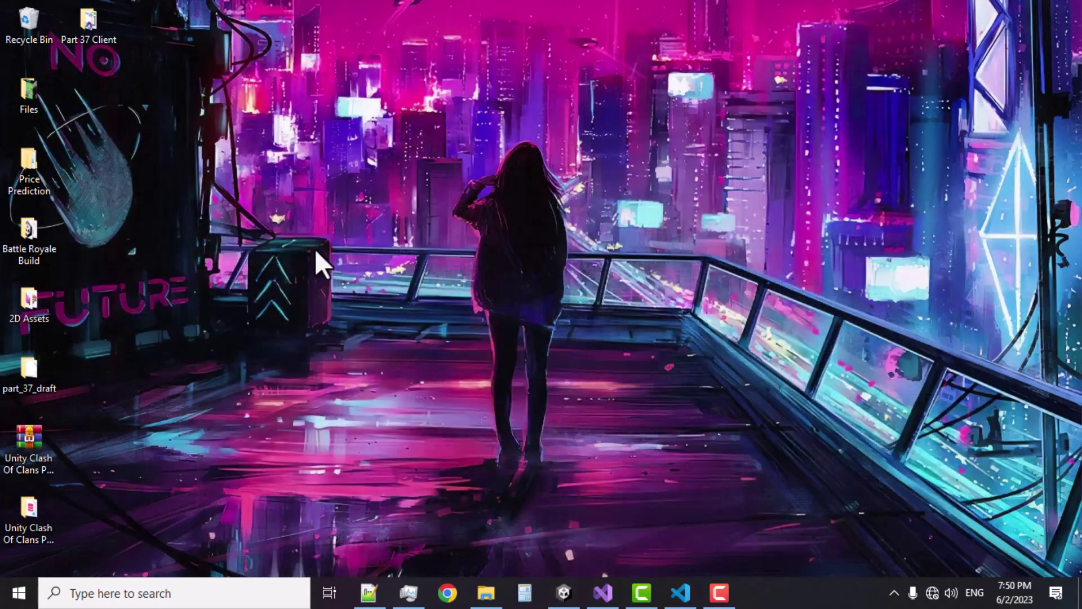
double_click(41, 287)
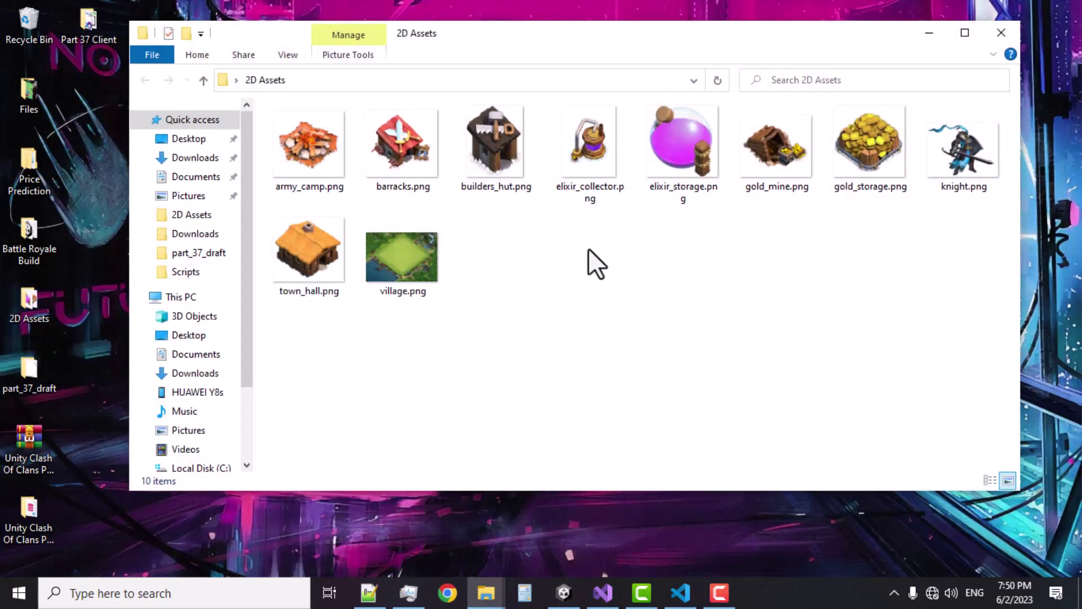
click(1009, 30)
drag(49, 303, 437, 394)
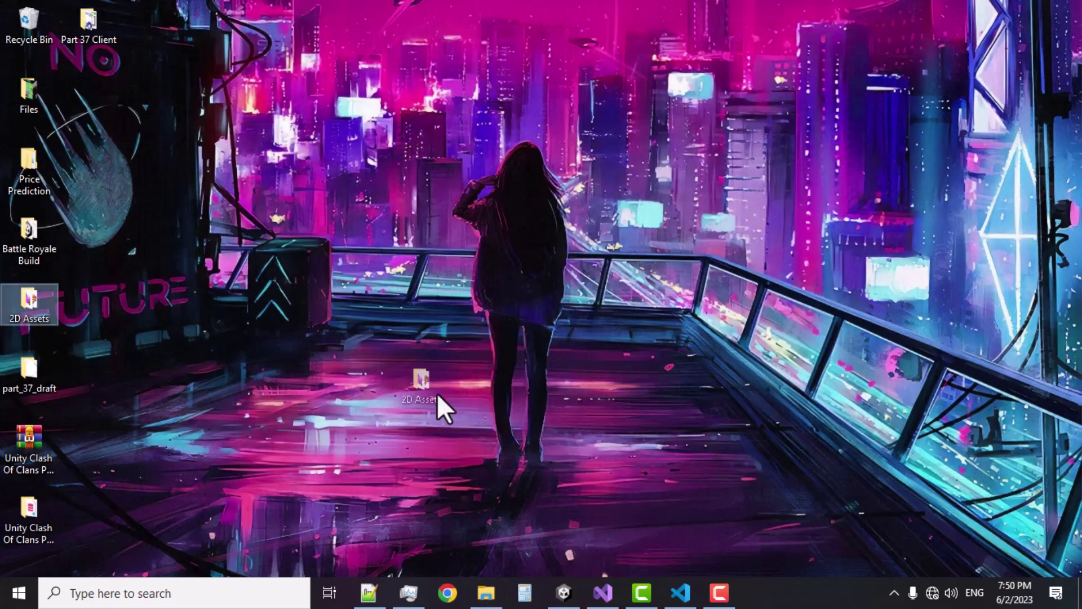
drag(568, 569, 47, 420)
Add the village sprite from 2D Assets to the scene under Layout_01, above Grid
click(60, 437)
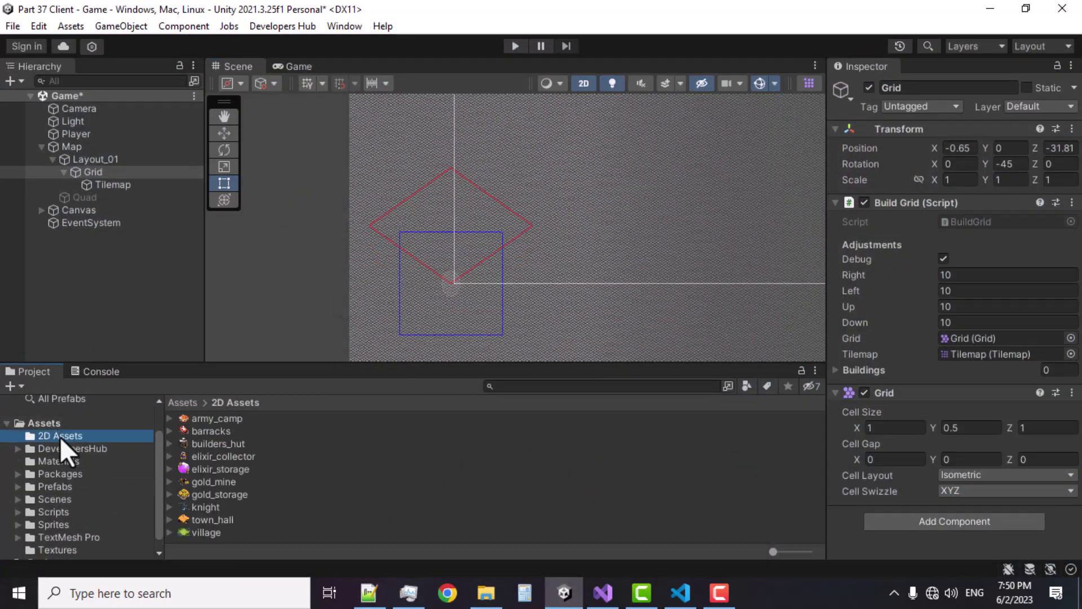
click(223, 531)
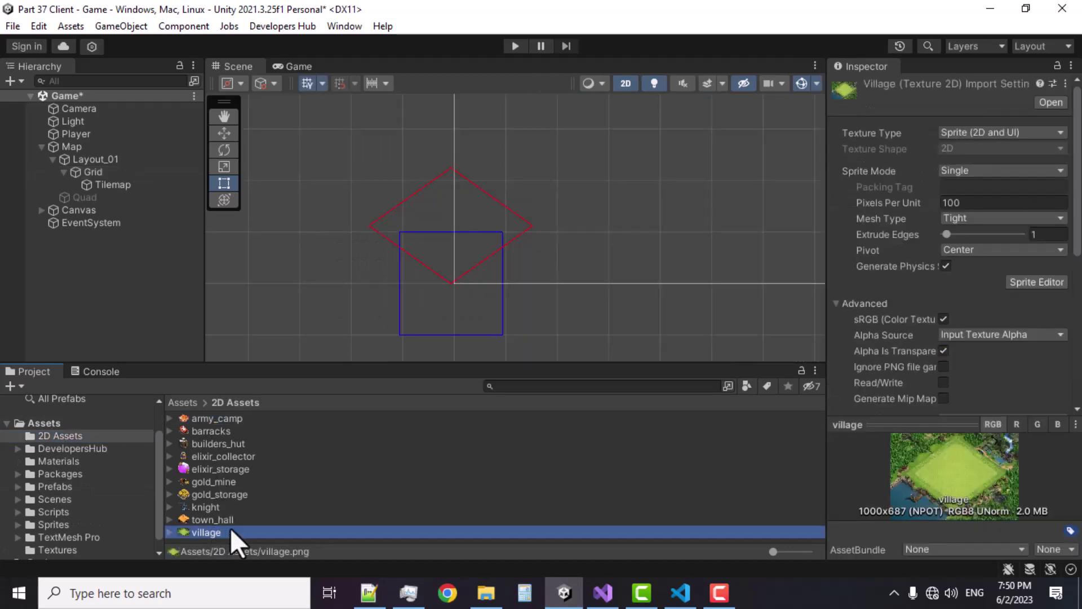
drag(217, 532, 90, 162)
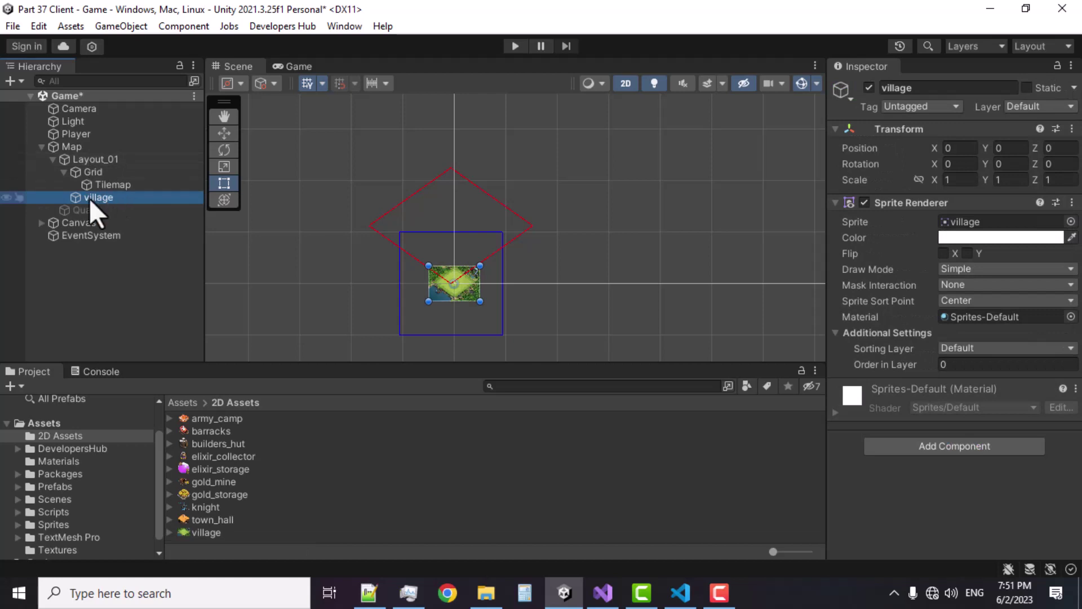
drag(92, 202, 97, 168)
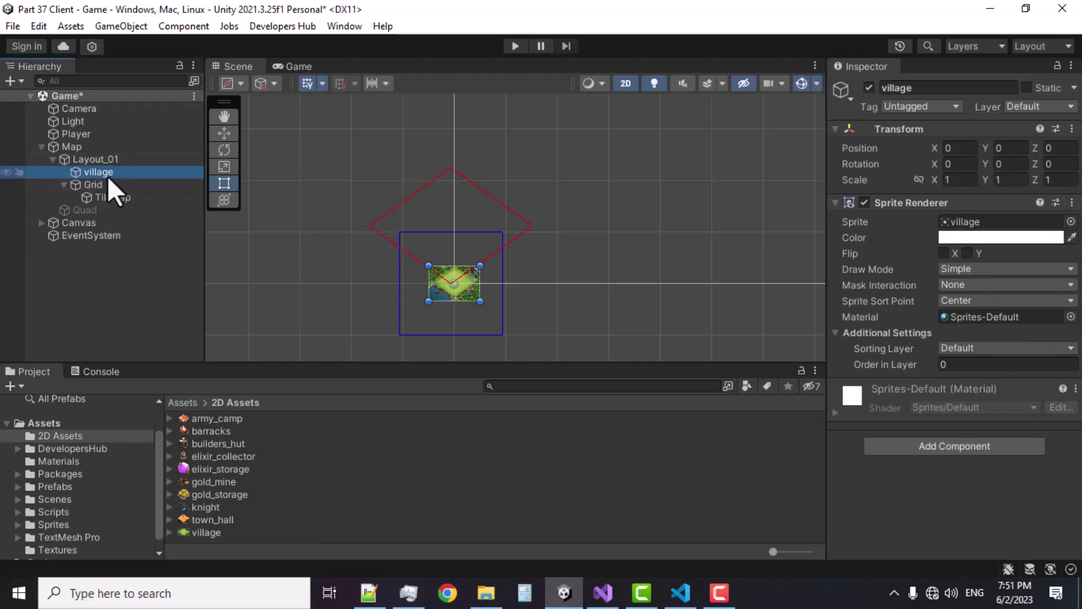
Set Grid's cell size Y to 0.75 and reset its Transform to zero
click(100, 184)
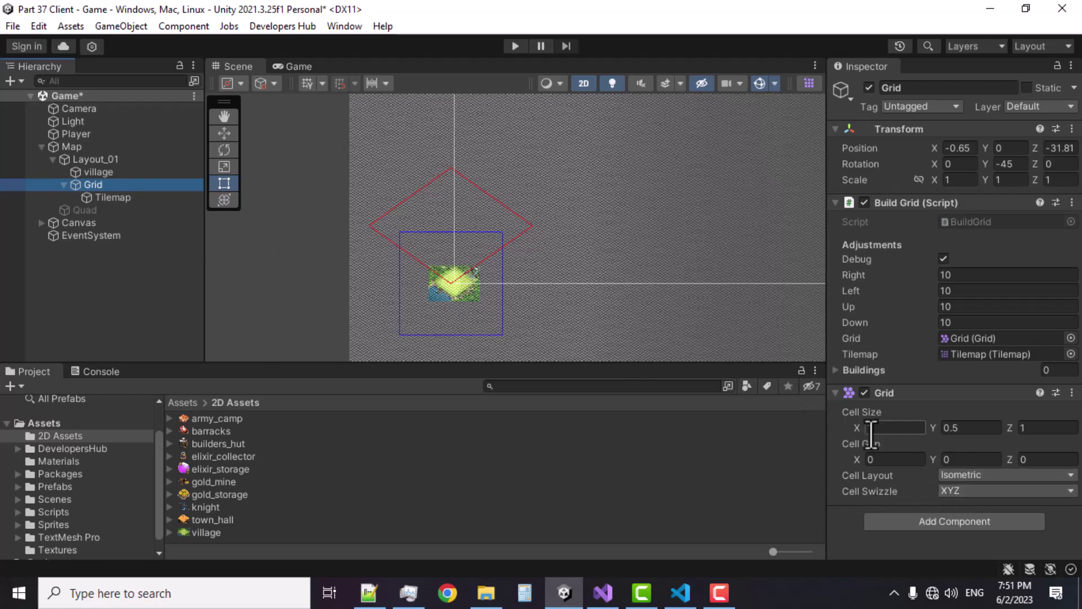
click(960, 426)
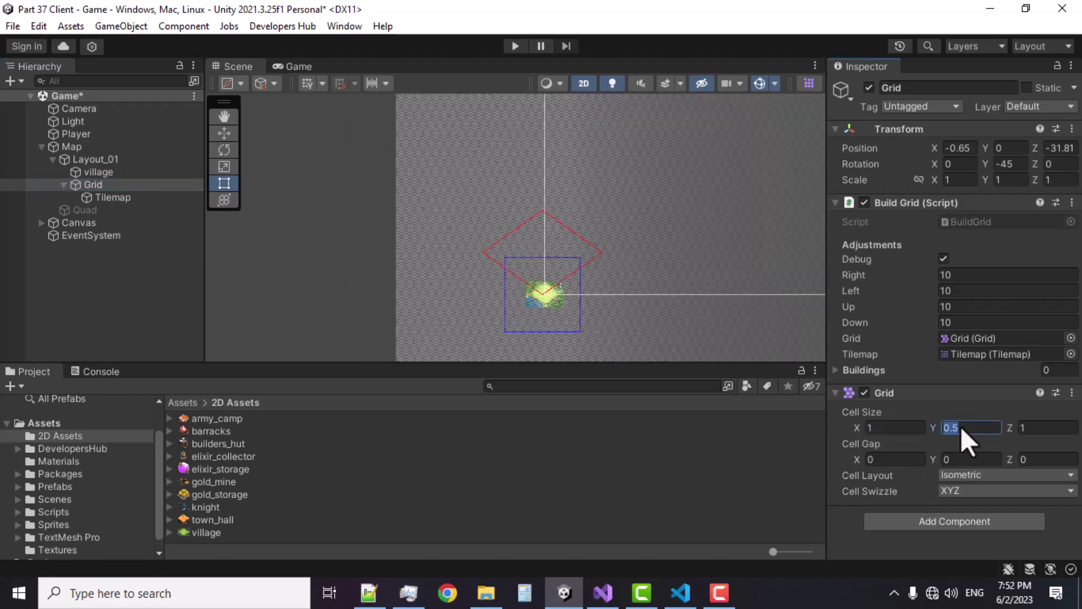
text(0.75)
key(Return)
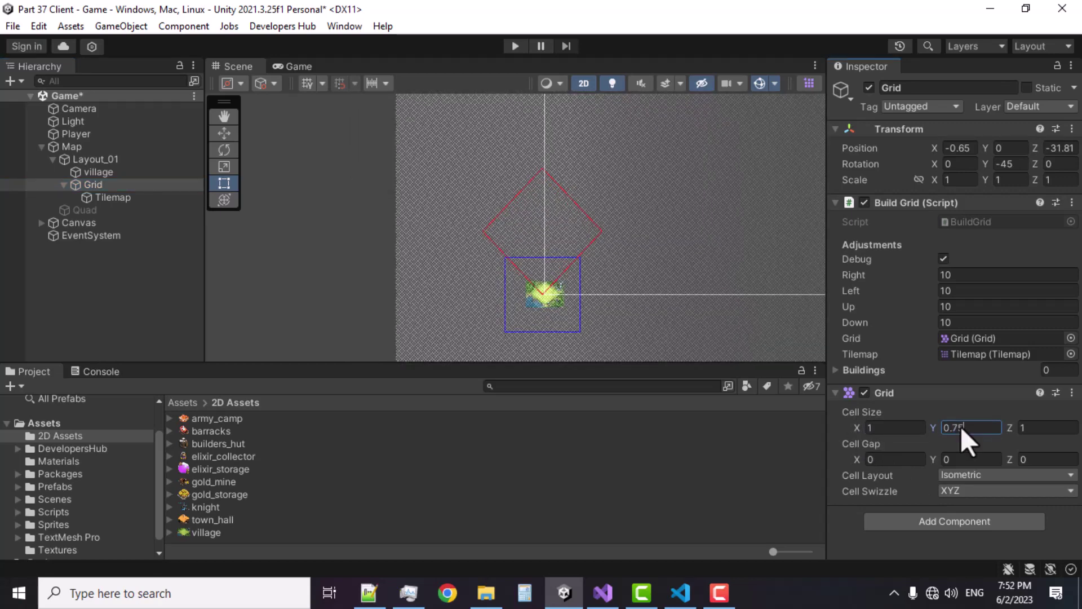
click(1071, 129)
click(954, 148)
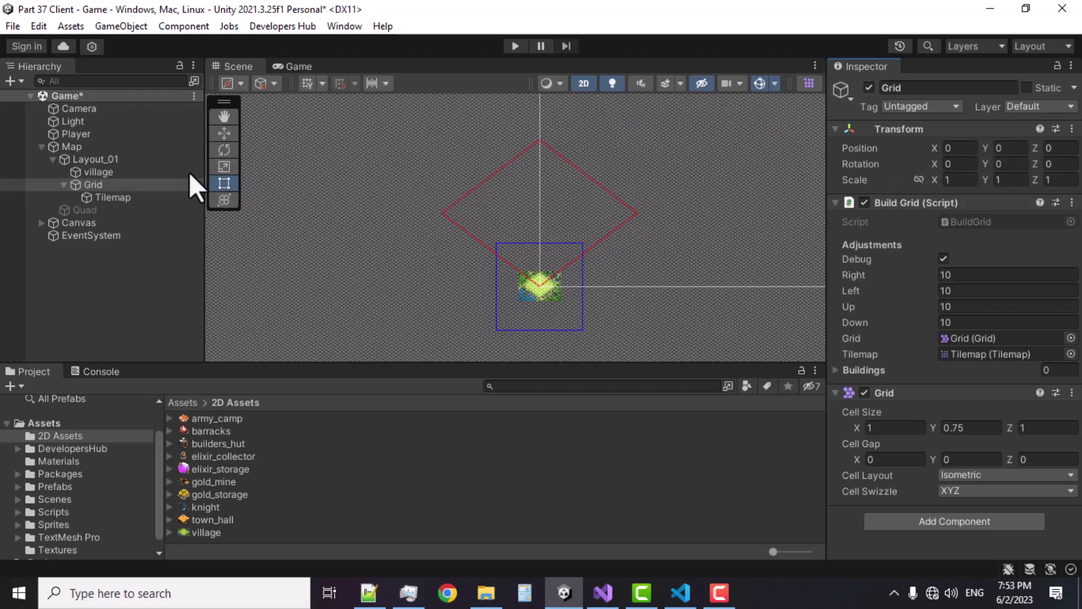
Reset the Tilemap's Transform to zero position and rotation
click(103, 197)
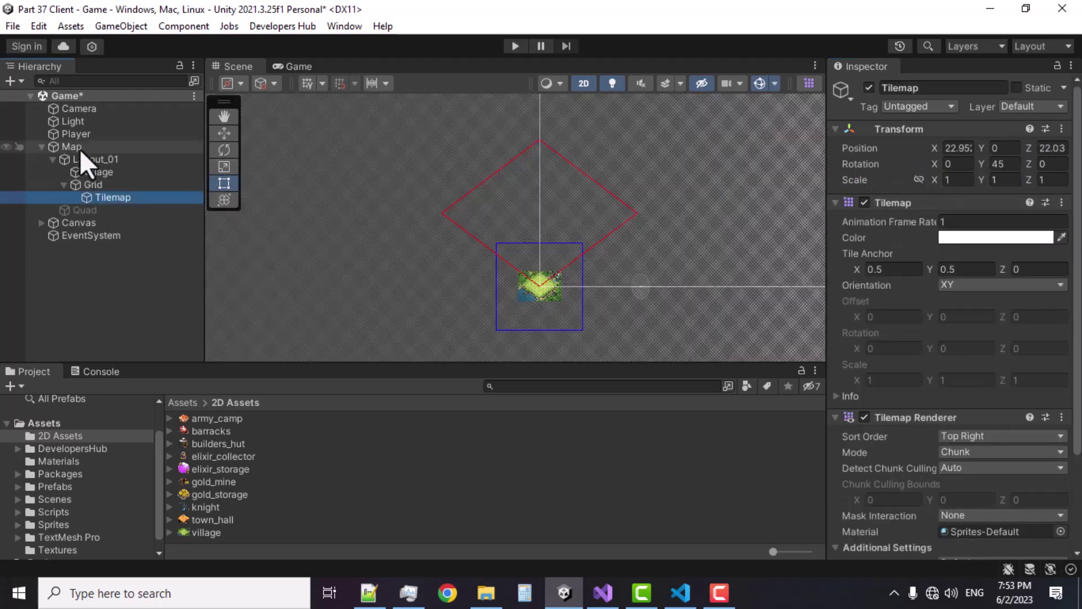
click(1061, 130)
click(985, 145)
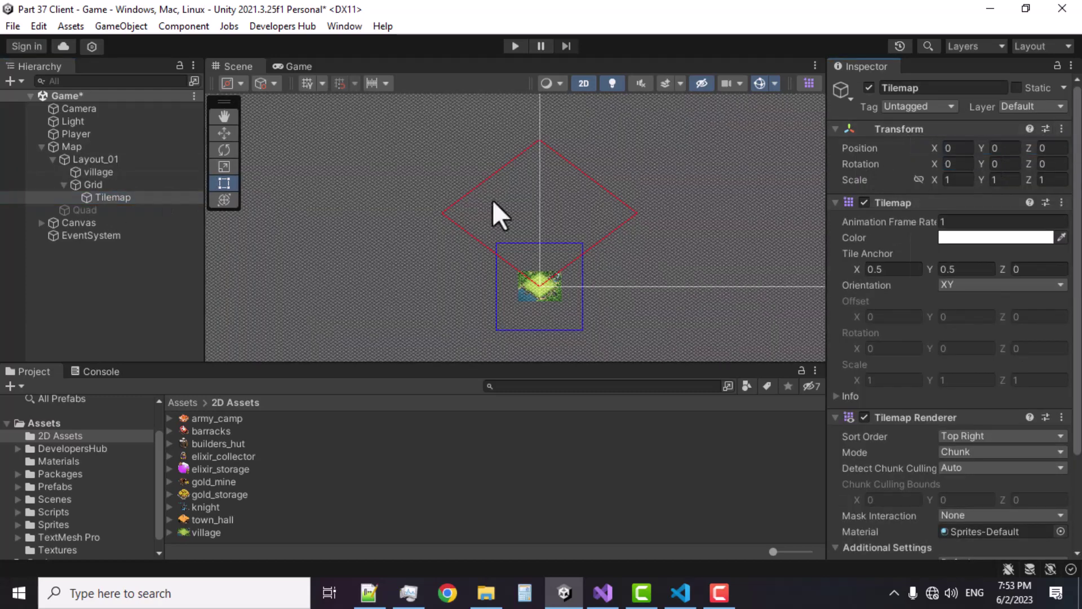
Check that the village, Layout_01 and Map sit at zero, centring the grid diamond in view
click(90, 184)
click(96, 172)
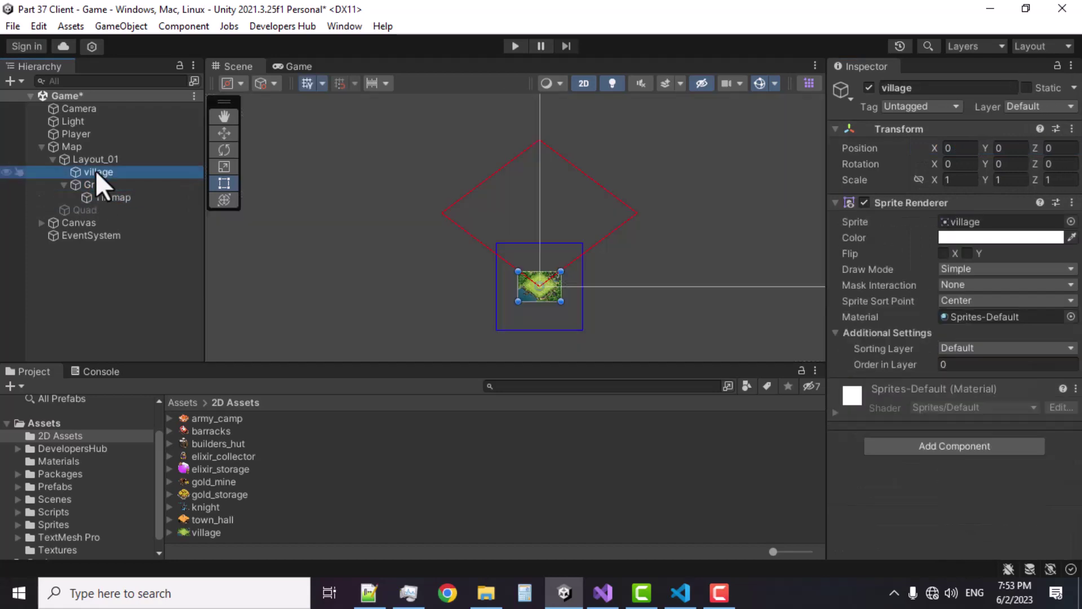
click(94, 159)
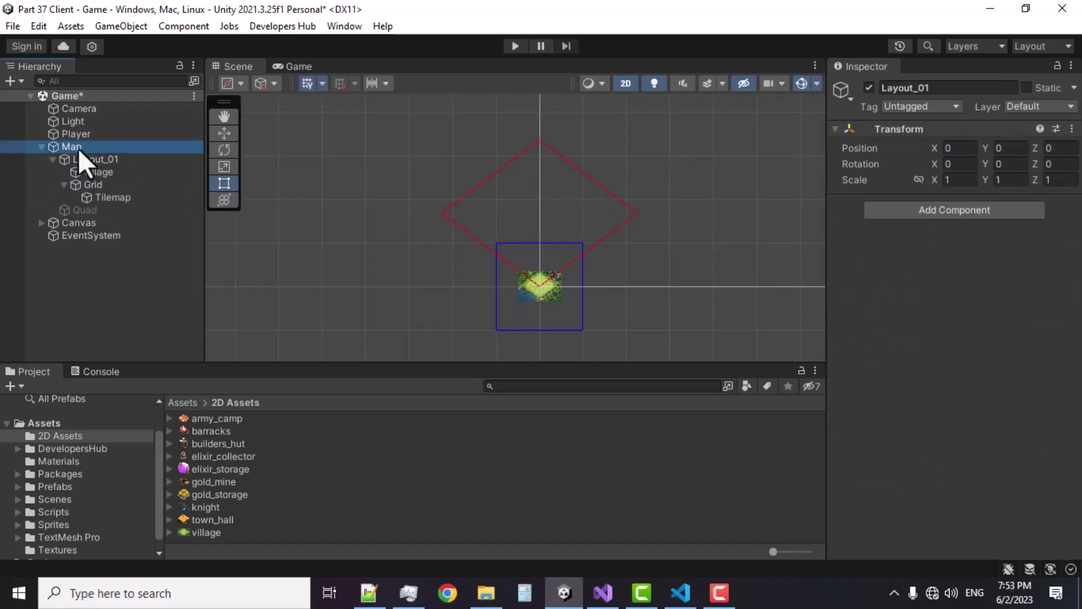
click(77, 147)
click(92, 185)
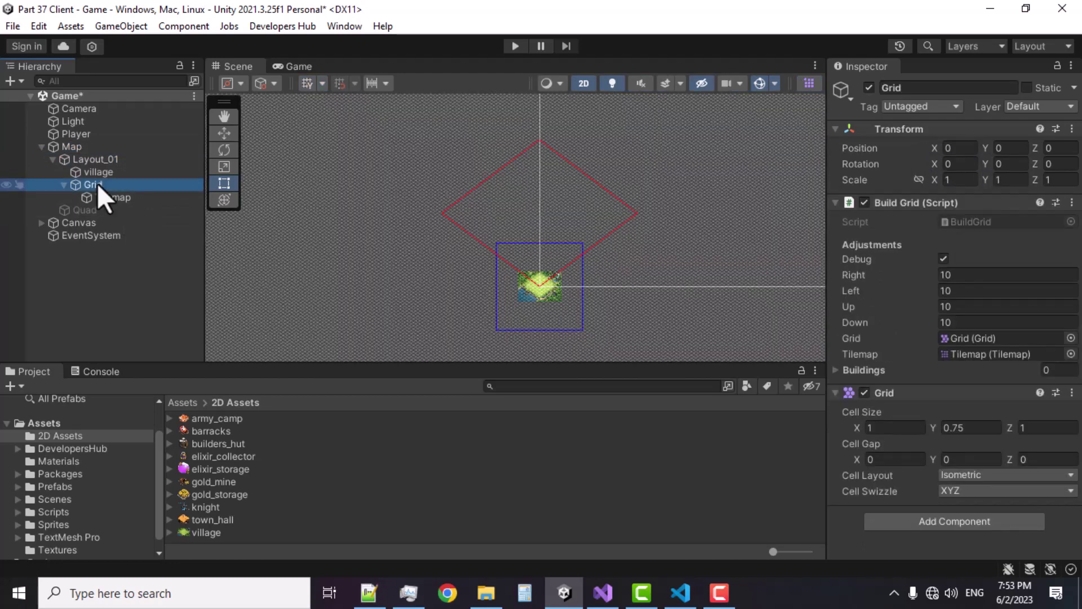
scroll(509, 214, up, 2)
middle_drag(551, 273, 547, 282)
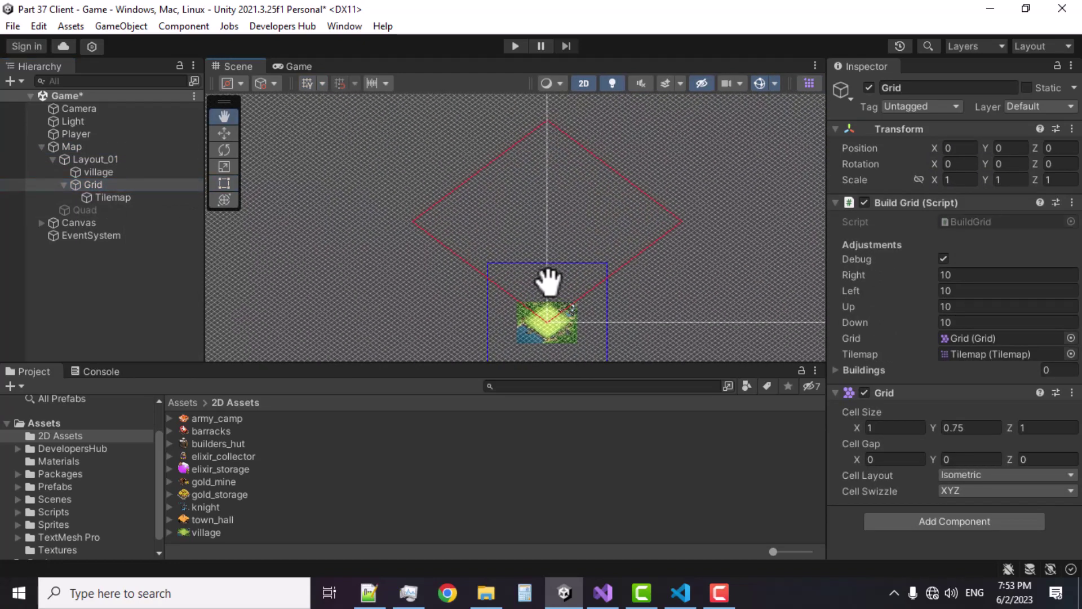
click(87, 174)
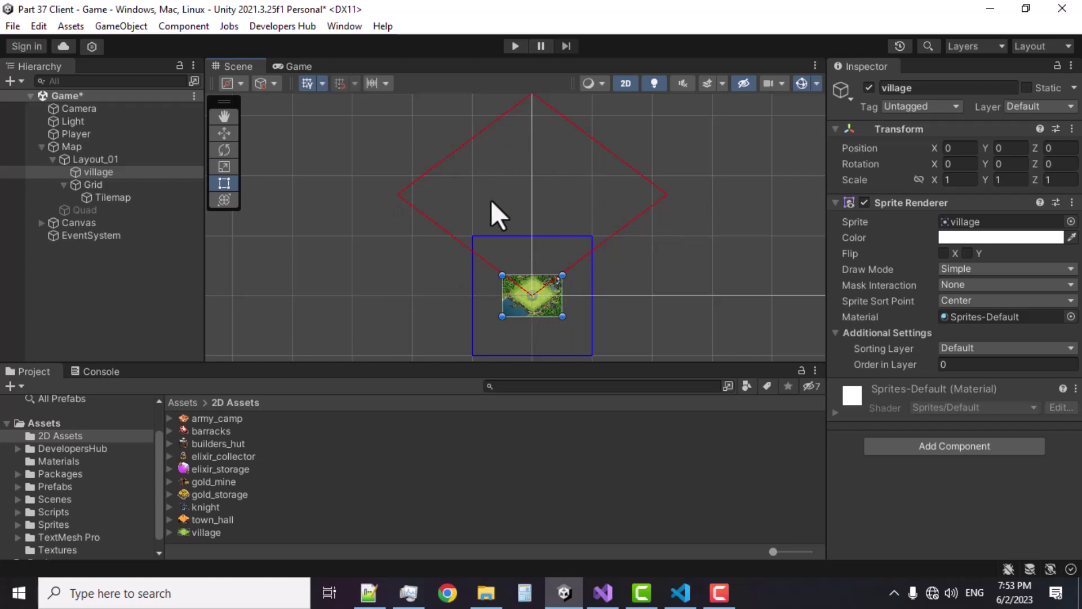
Scale the village sprite to 6.9095 and move it up behind the grid diamond
click(226, 167)
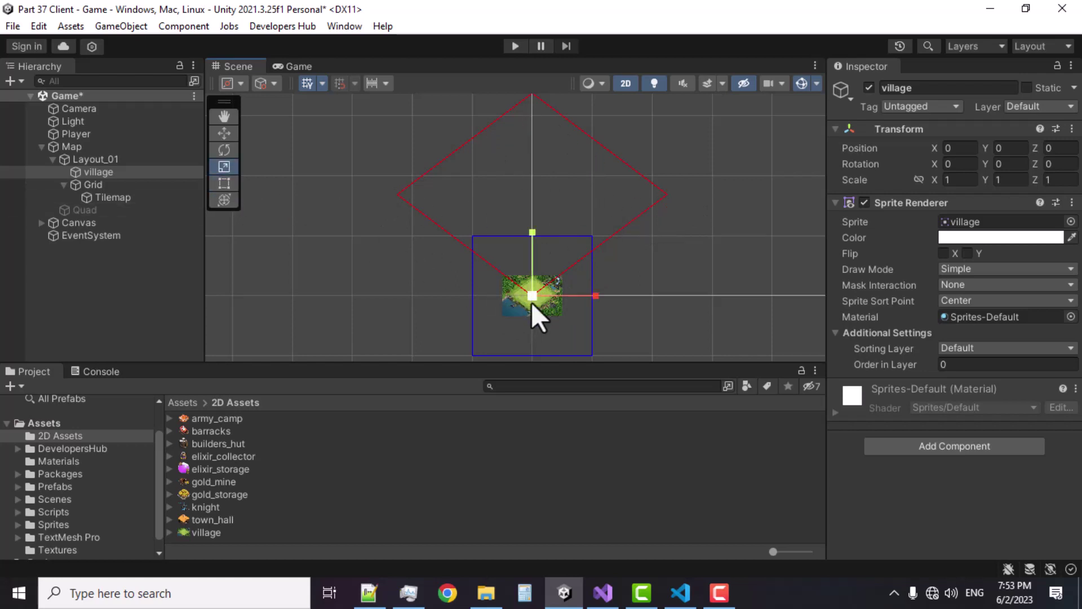
drag(532, 299, 949, 330)
key(w)
drag(532, 236, 520, 138)
scroll(523, 202, up, 3)
key(r)
mouse_move(517, 252)
mouse_down()
mouse_move(536, 252)
mouse_move(517, 255)
mouse_up()
key(w)
scroll(555, 239, down, 5)
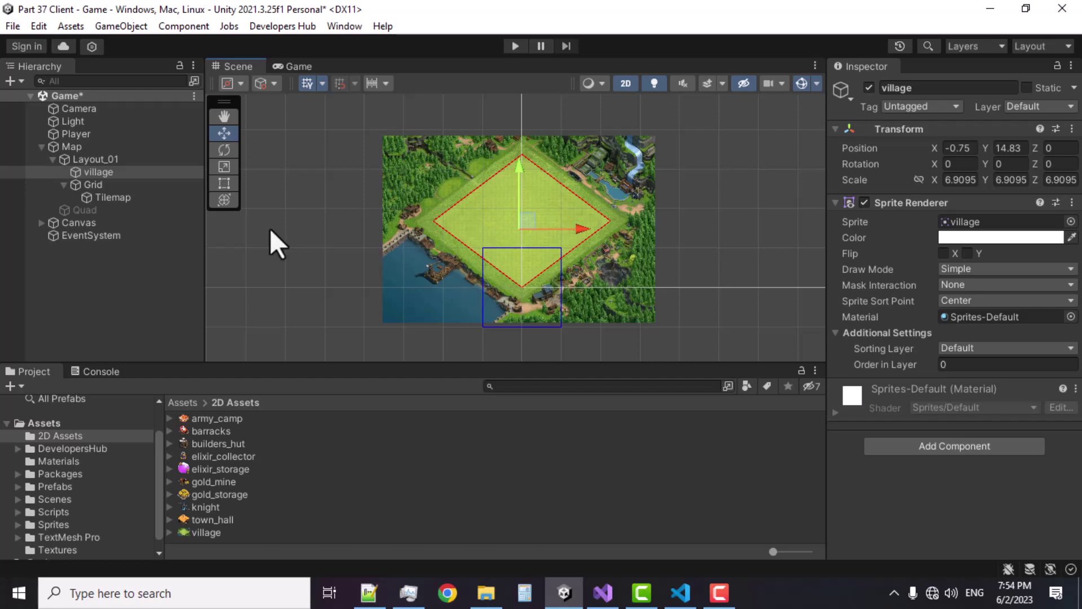
Fit Build Grid's bounds to Right 32.6, Left 34.31, Up 37.6, Down 7.82
click(93, 185)
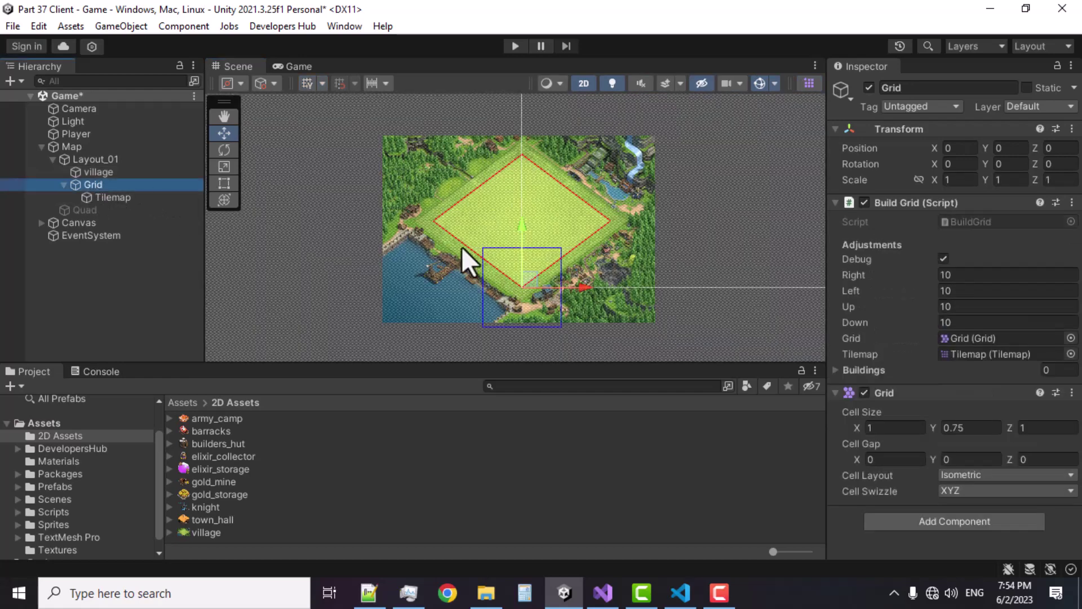
middle_drag(605, 247, 580, 248)
middle_drag(575, 259, 577, 263)
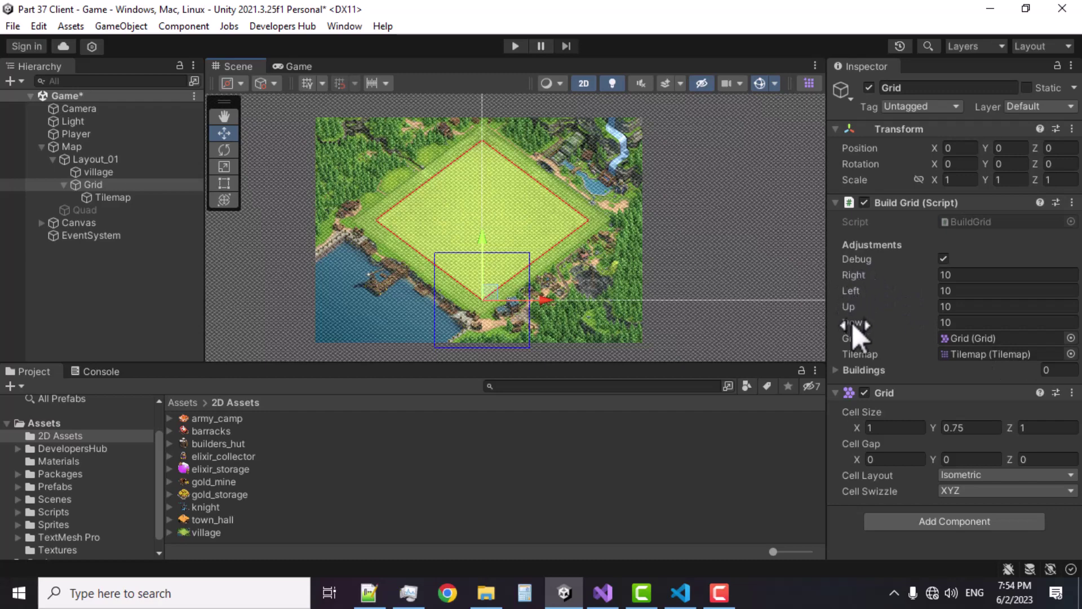
middle_drag(491, 310, 445, 251)
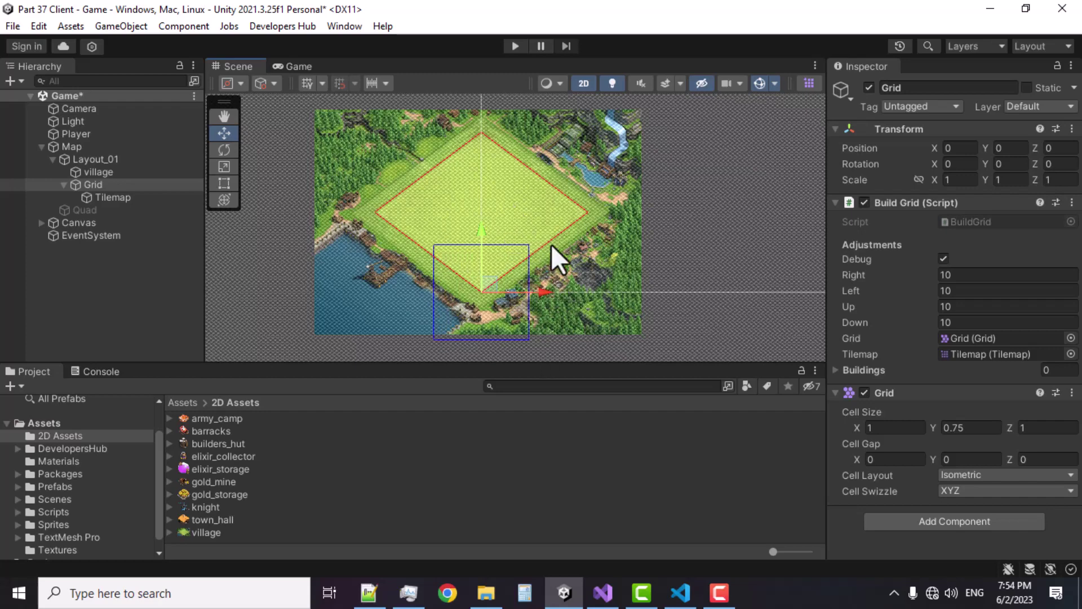
drag(860, 275, 392, 316)
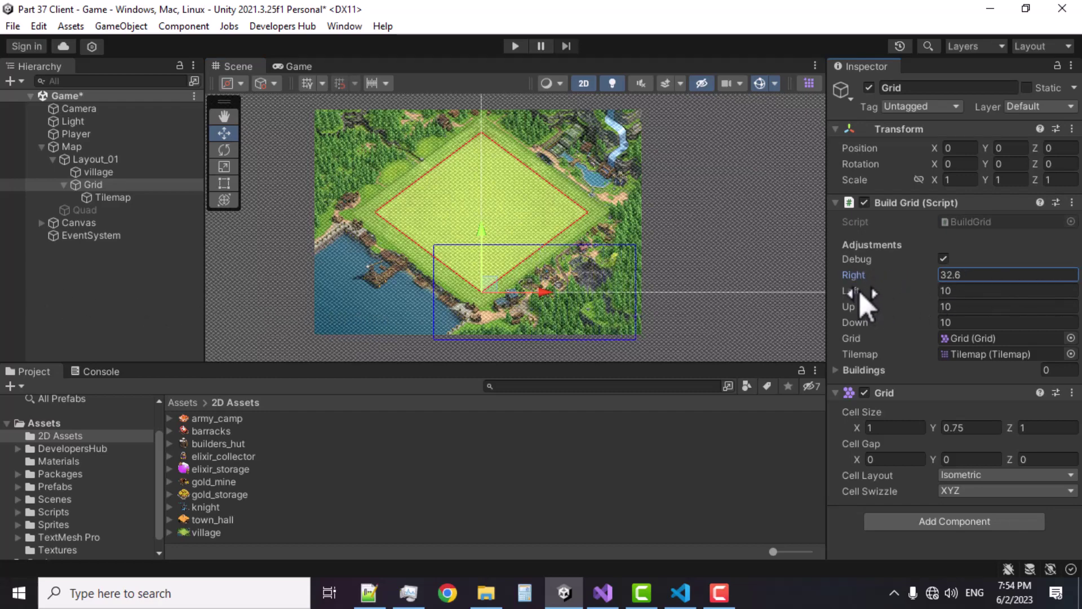
drag(858, 290, 1061, 309)
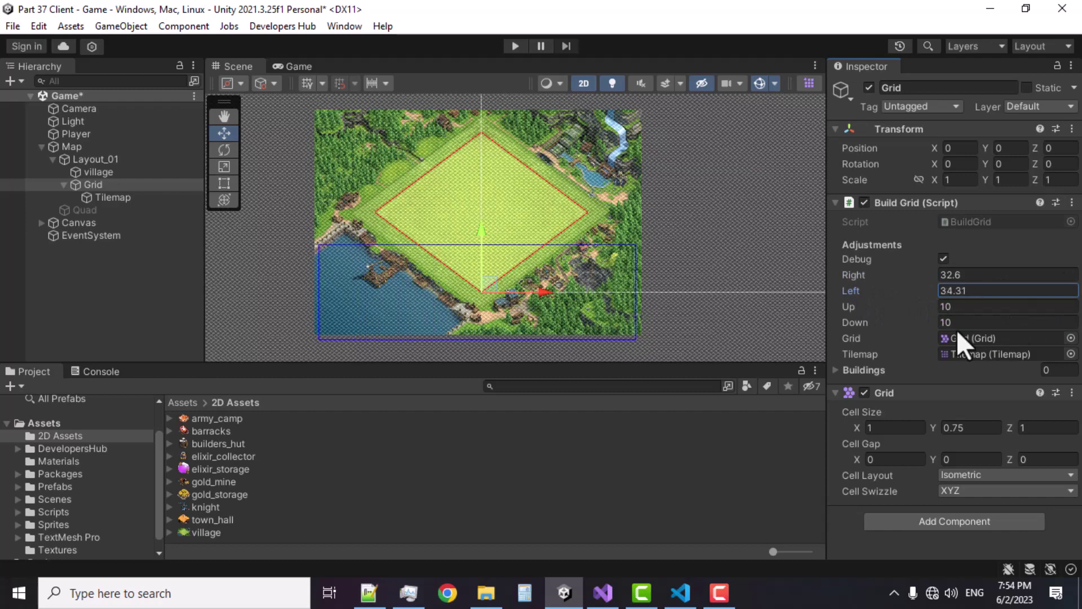
drag(853, 307, 20, 307)
drag(352, 317, 823, 326)
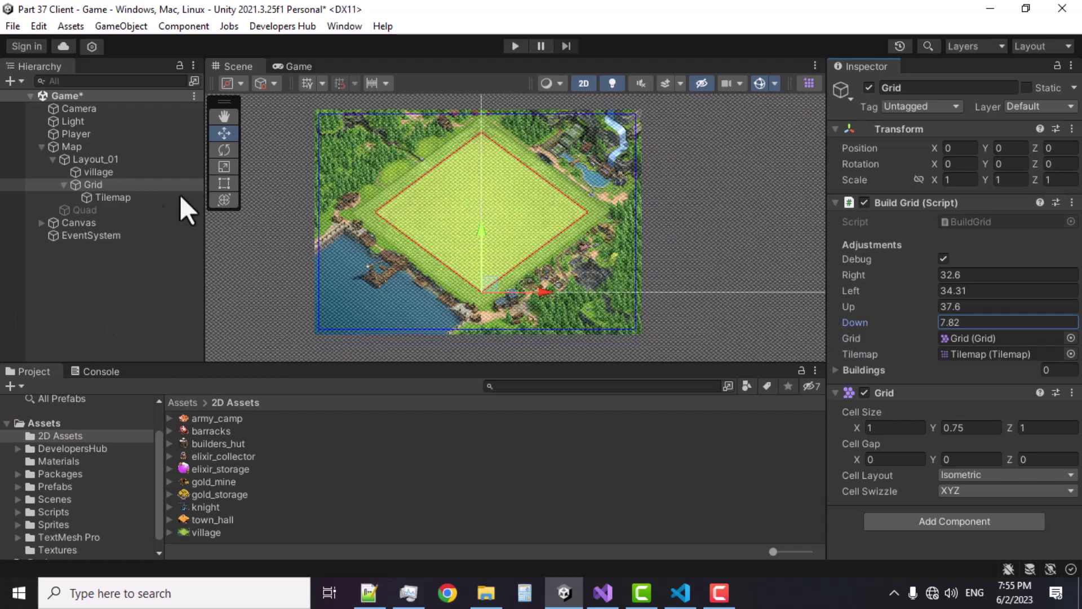
Expand the Canvas, look through its Options, Train and Battle panels, and select Main
click(181, 196)
click(41, 222)
click(93, 273)
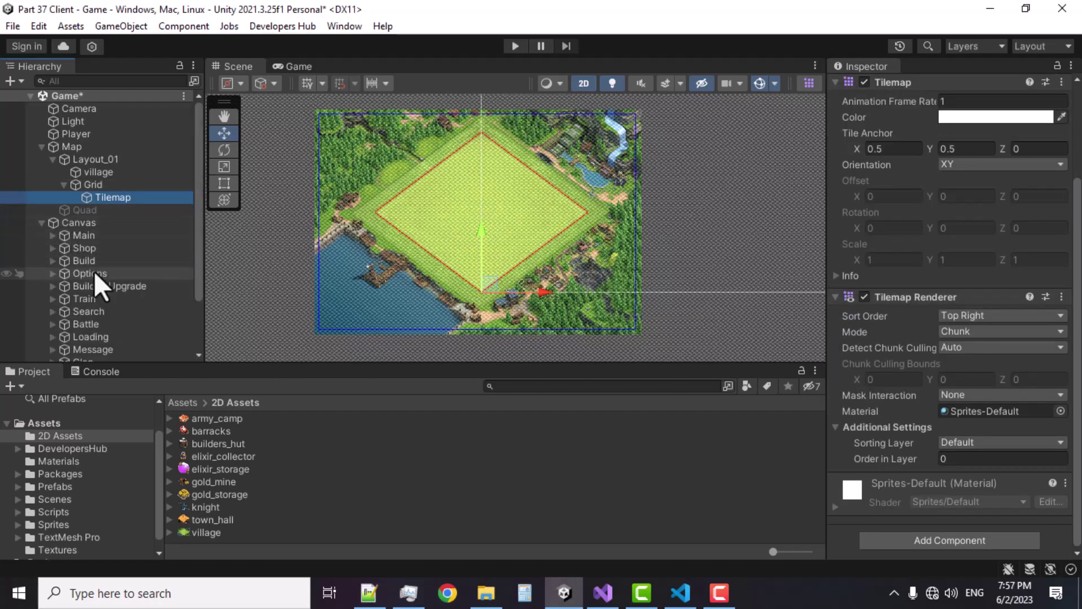
click(96, 298)
click(93, 323)
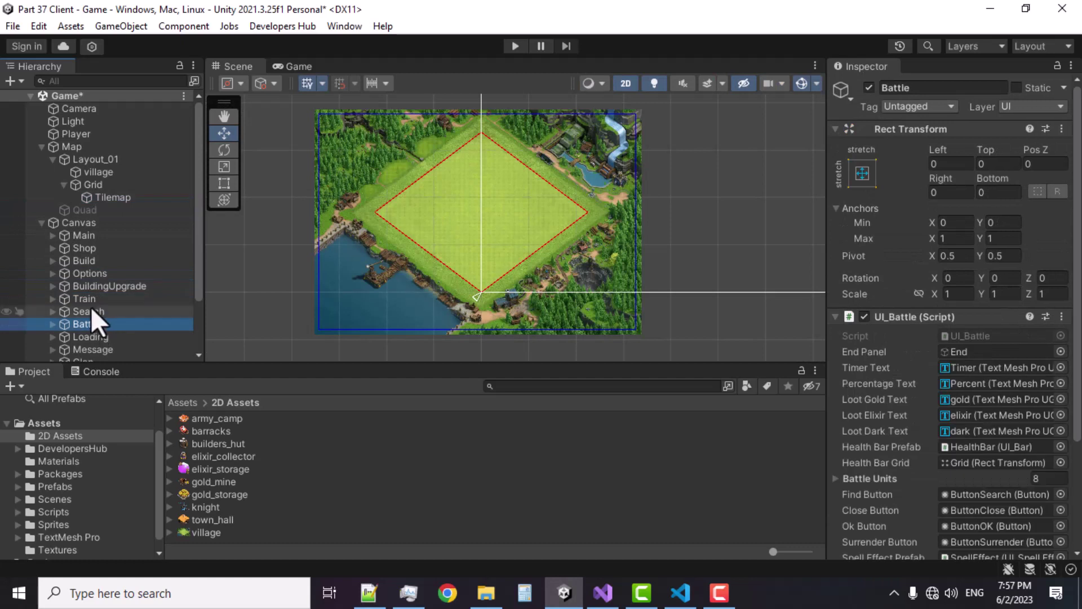
scroll(891, 378, down, 3)
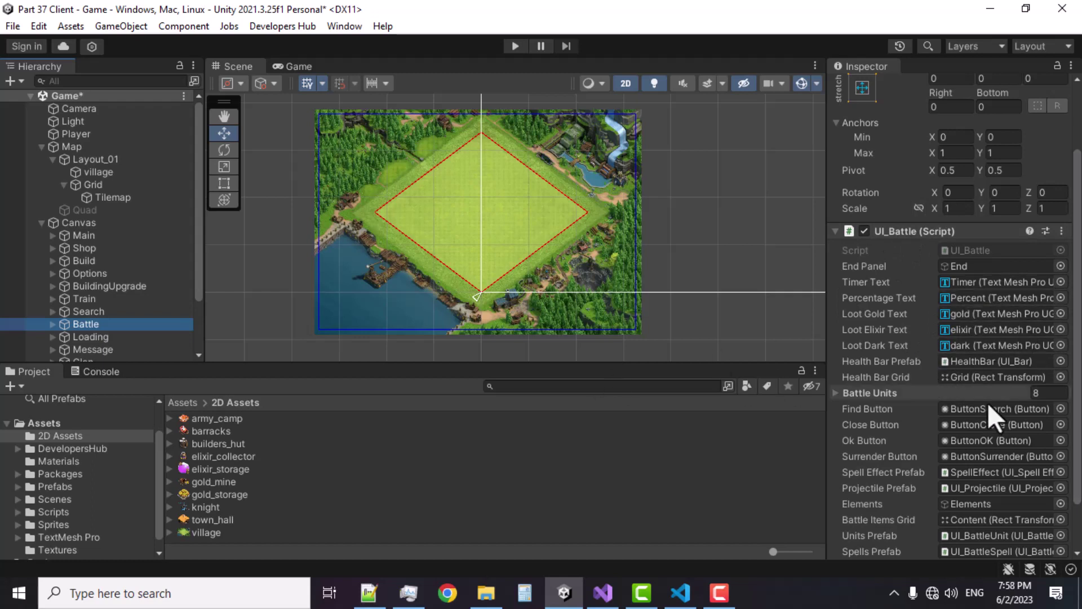
click(84, 237)
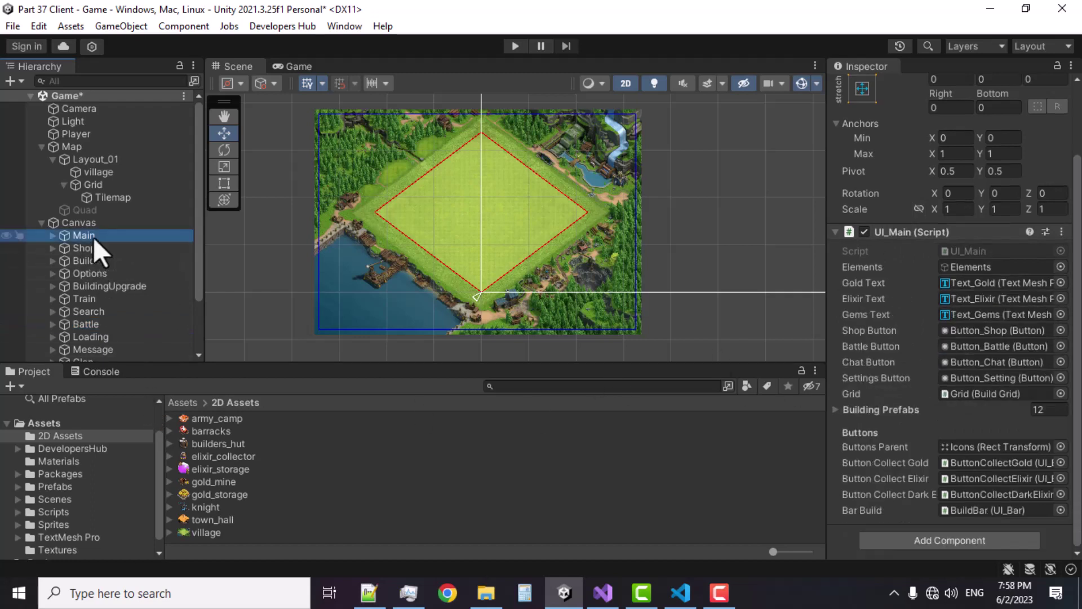
Confirm UI_Main's Grid is Grid (Build Grid) and enter 0 for the Building Prefabs count
click(975, 395)
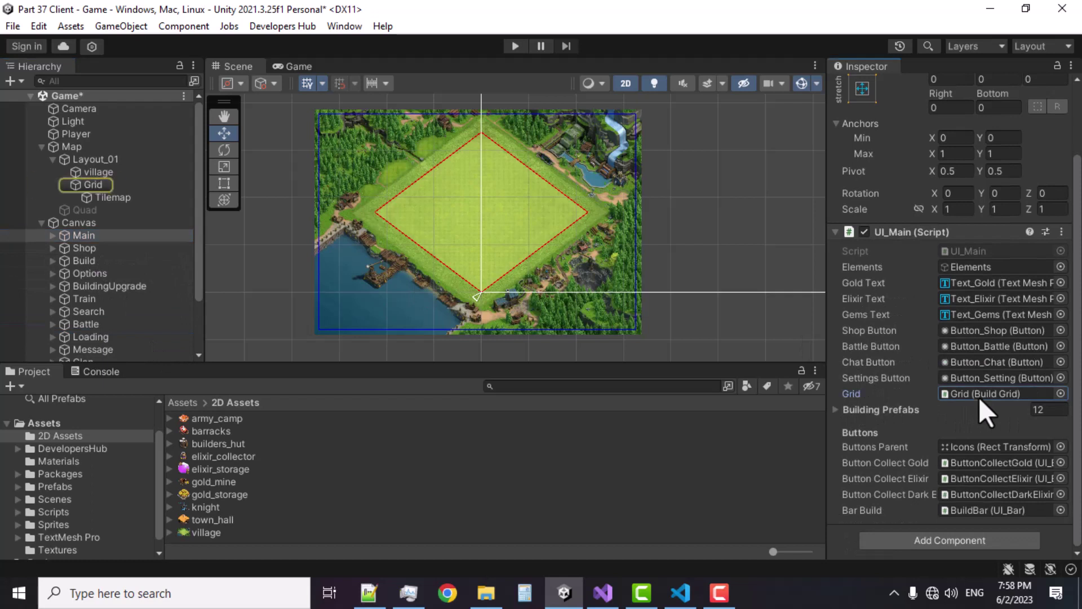
click(839, 408)
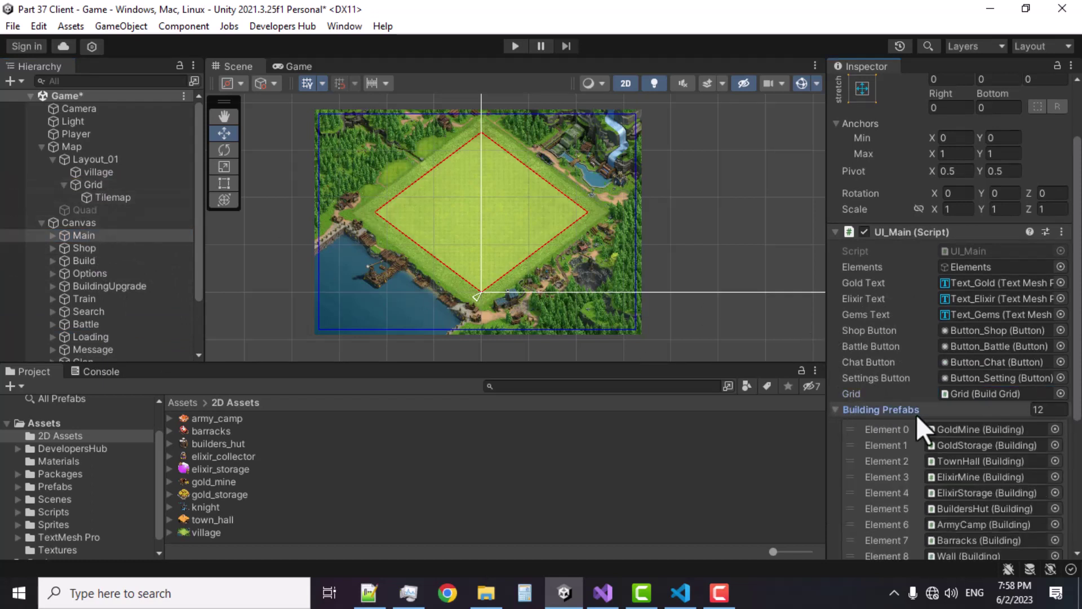
click(1039, 410)
text(0)
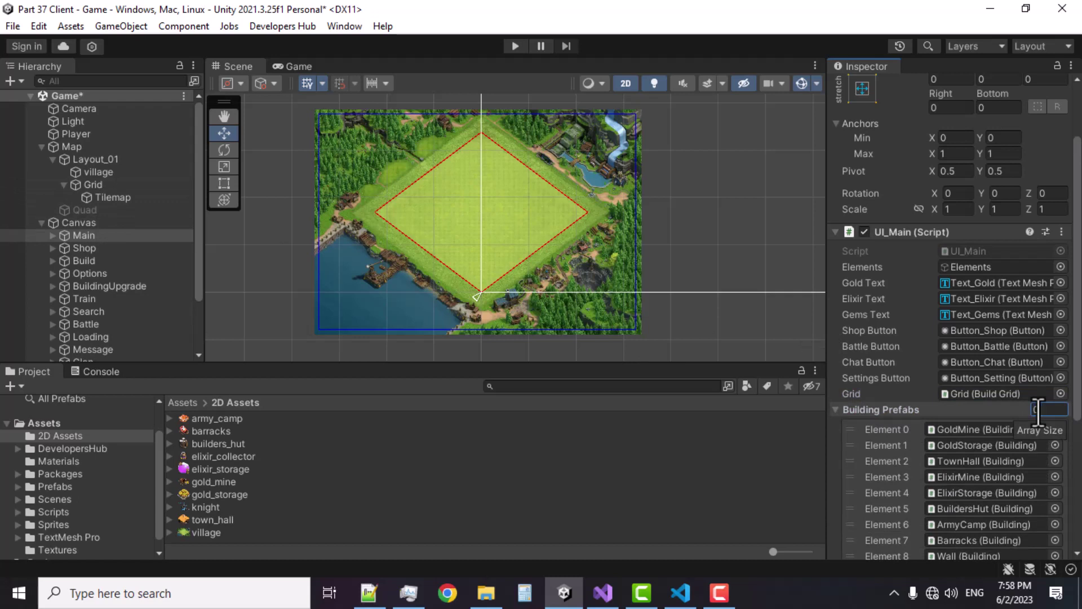